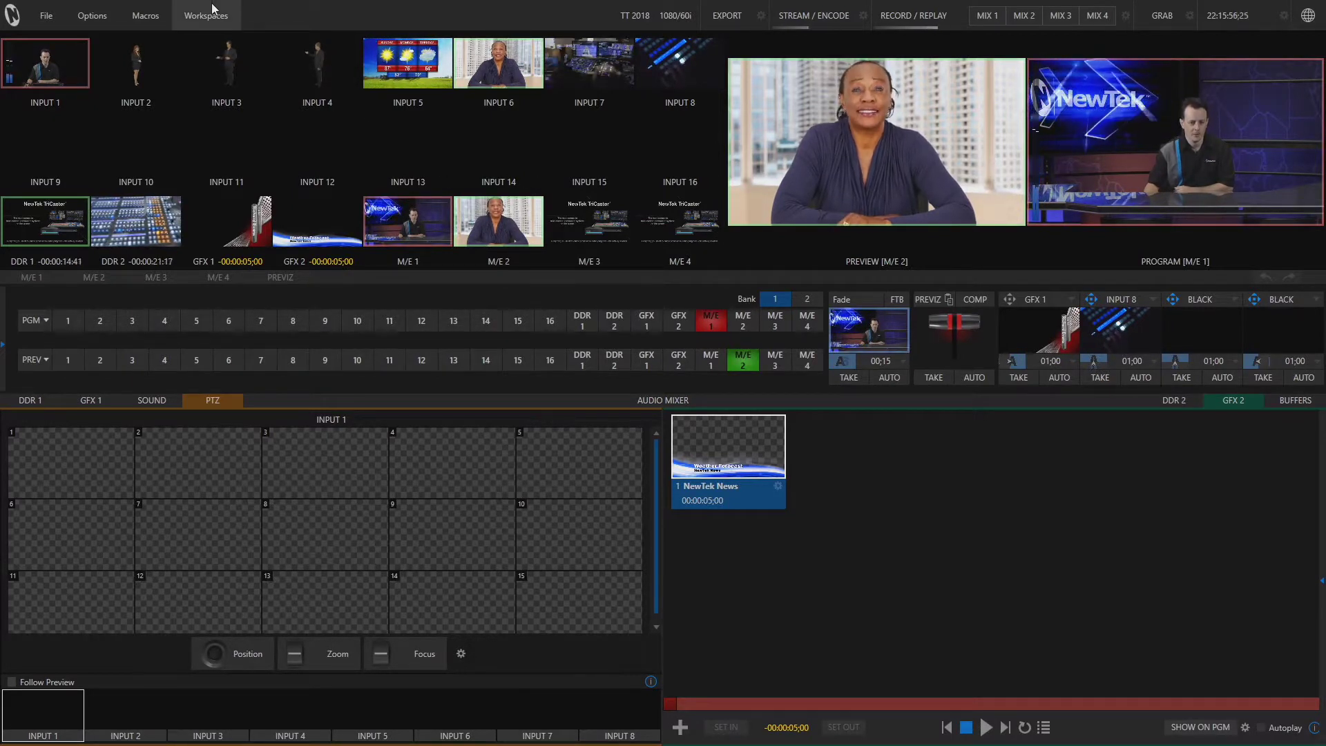
Step: Step Multiview 1 through layouts A, B and C, ending on layout D with large DDR and GFX tiles
click(210, 11)
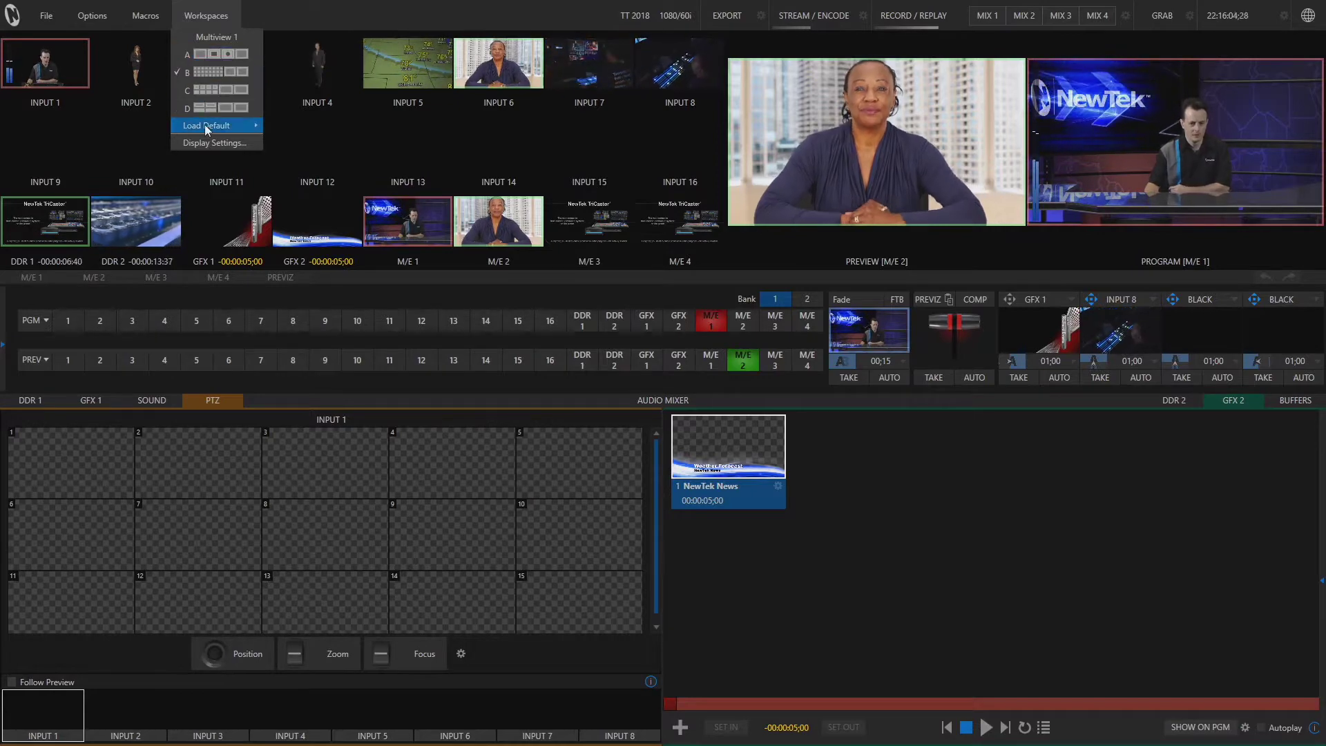
click(213, 55)
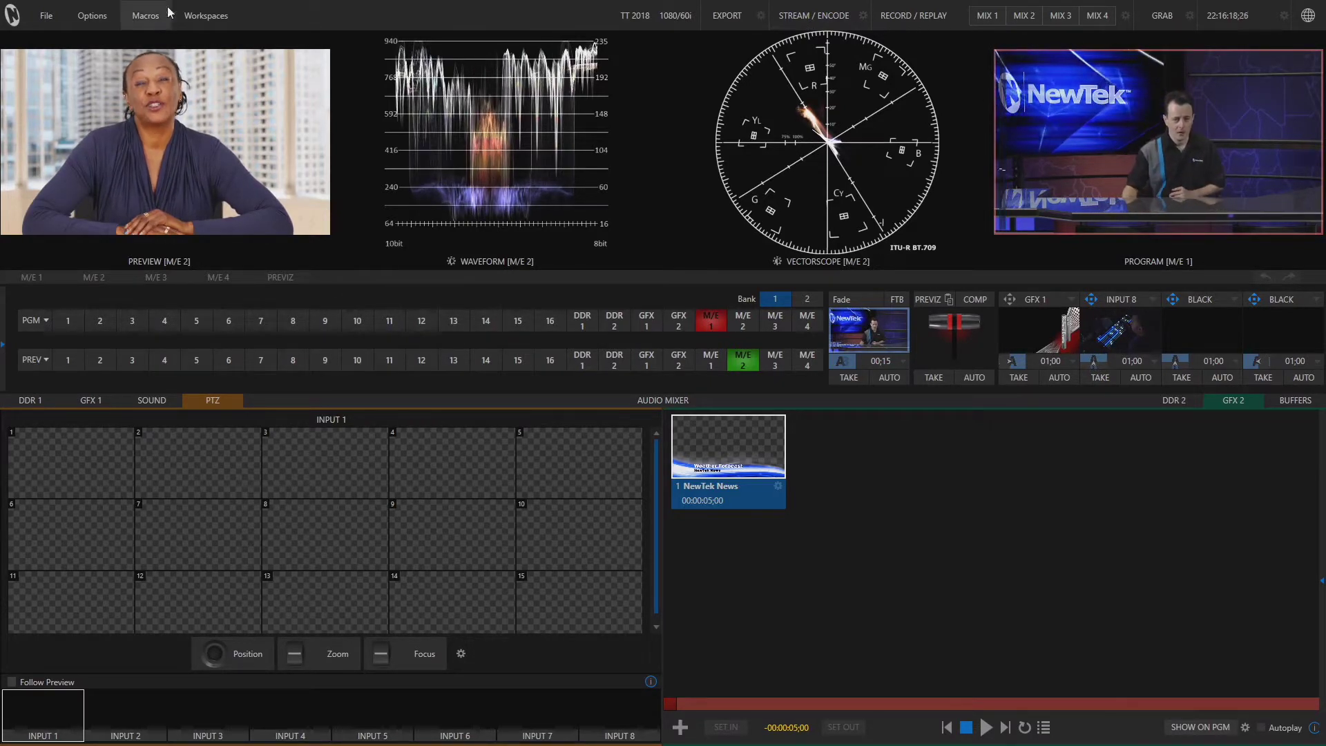
click(211, 15)
click(221, 72)
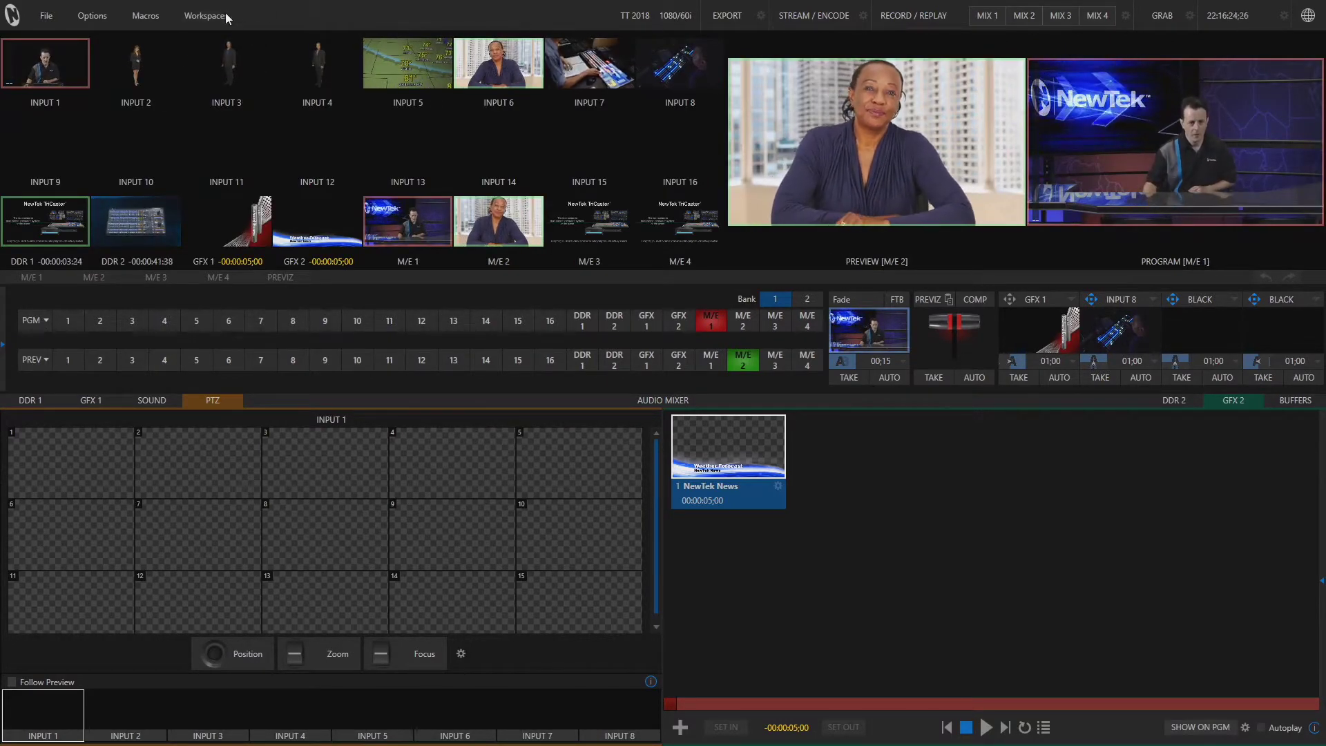
click(204, 16)
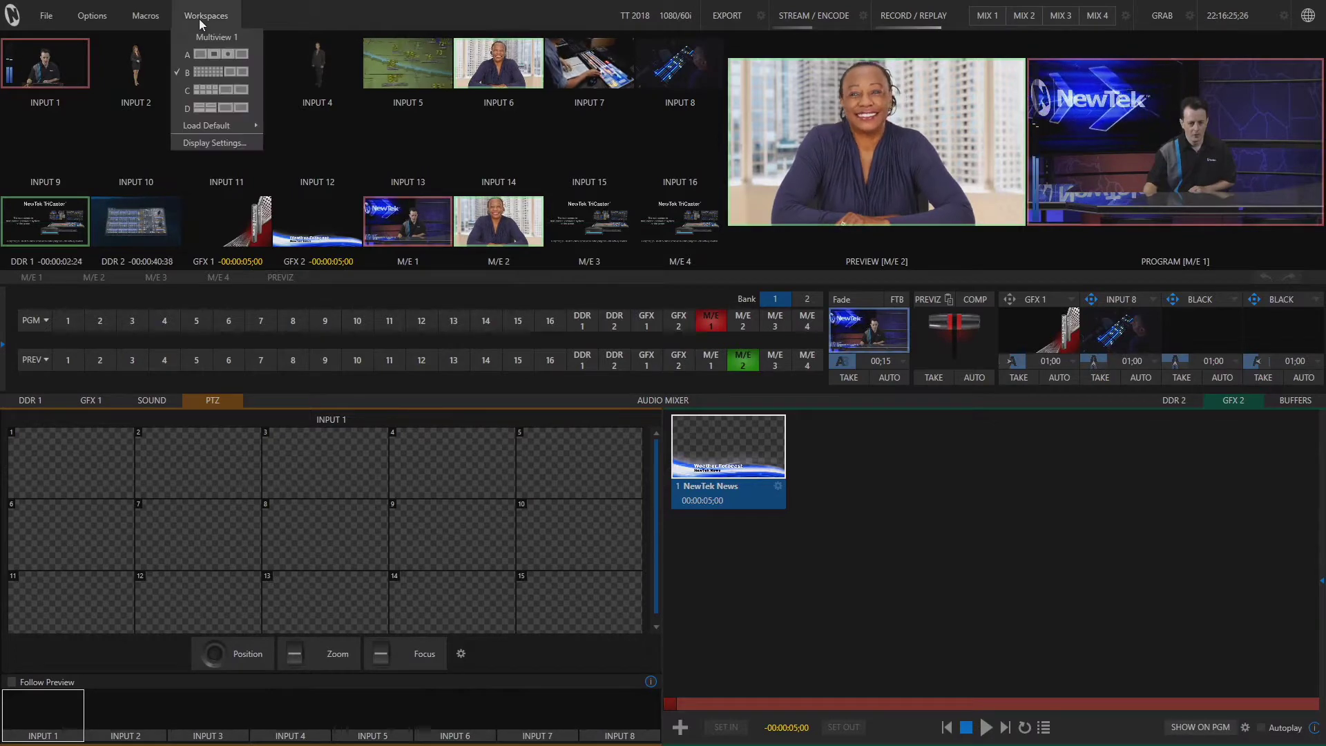
click(221, 91)
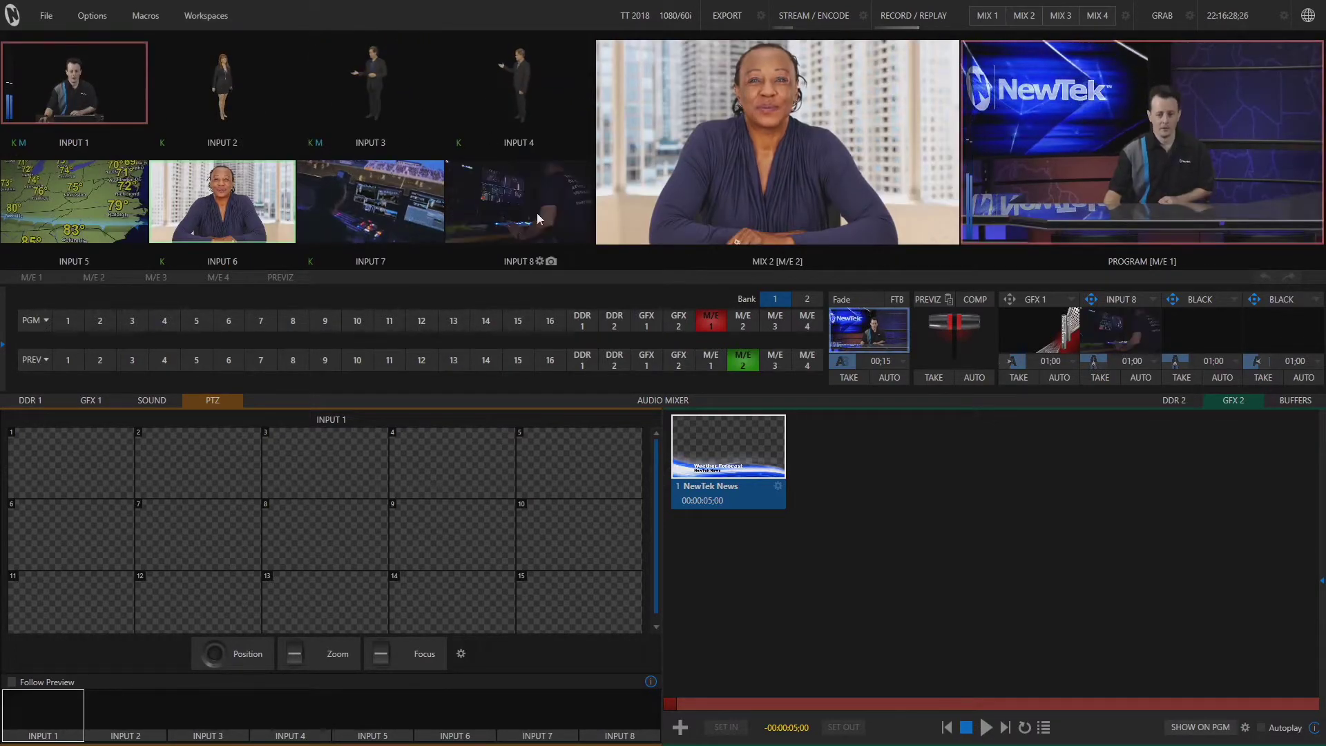
click(185, 16)
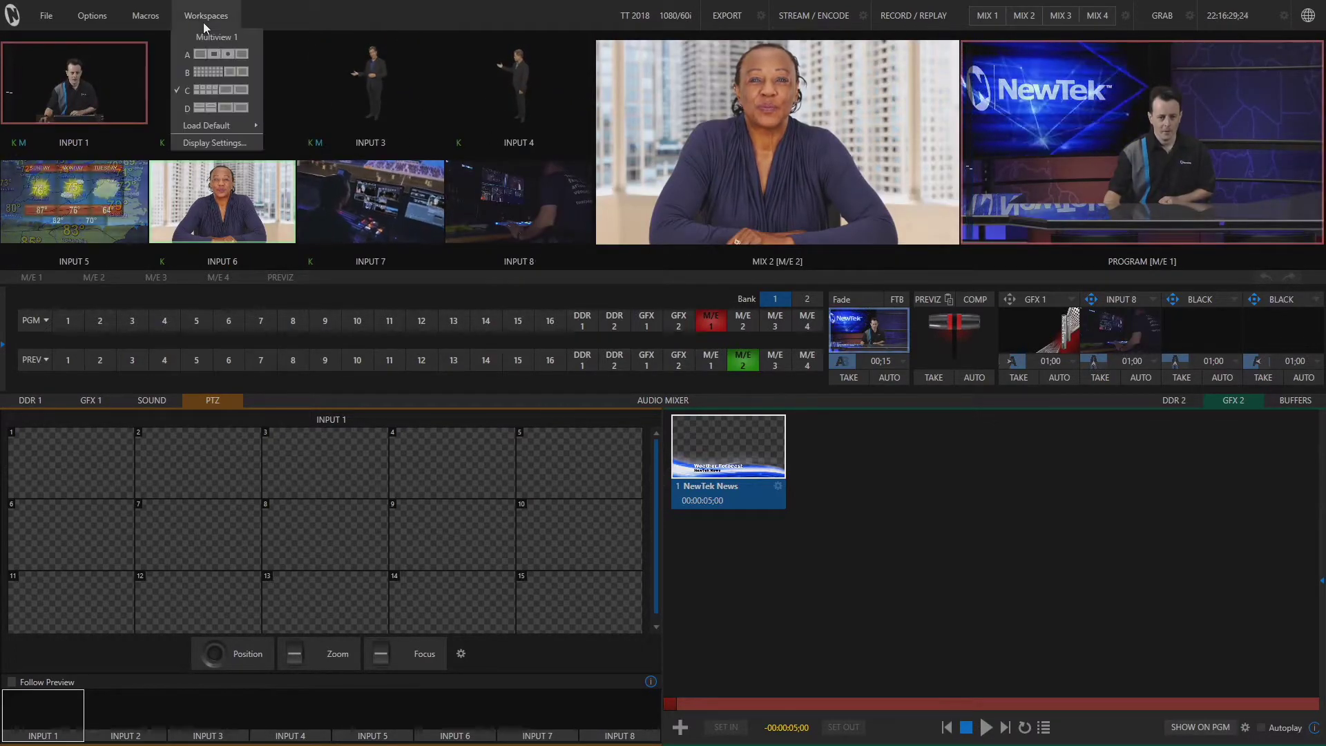
click(215, 109)
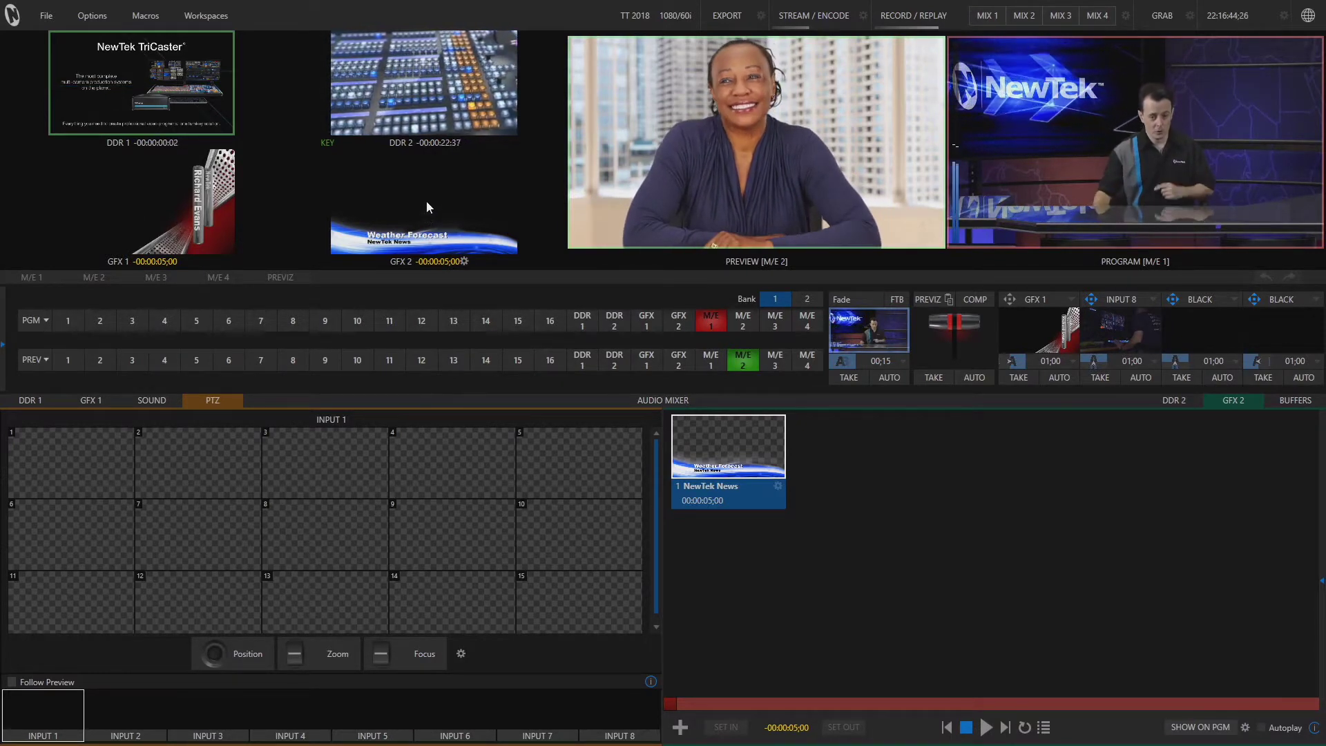
Step: Switch Multiview 1 to layout C, showing Inputs 1–8 beside MIX 2 and Program
click(192, 19)
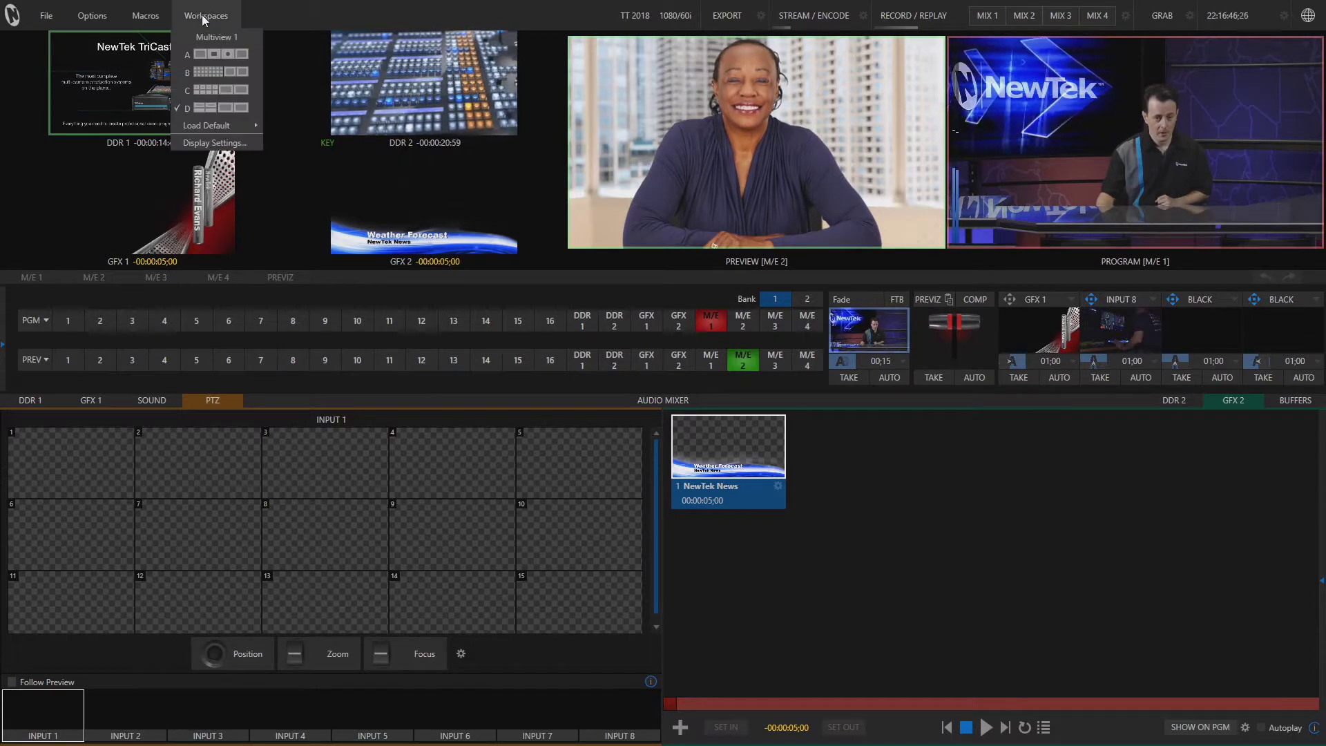
click(223, 89)
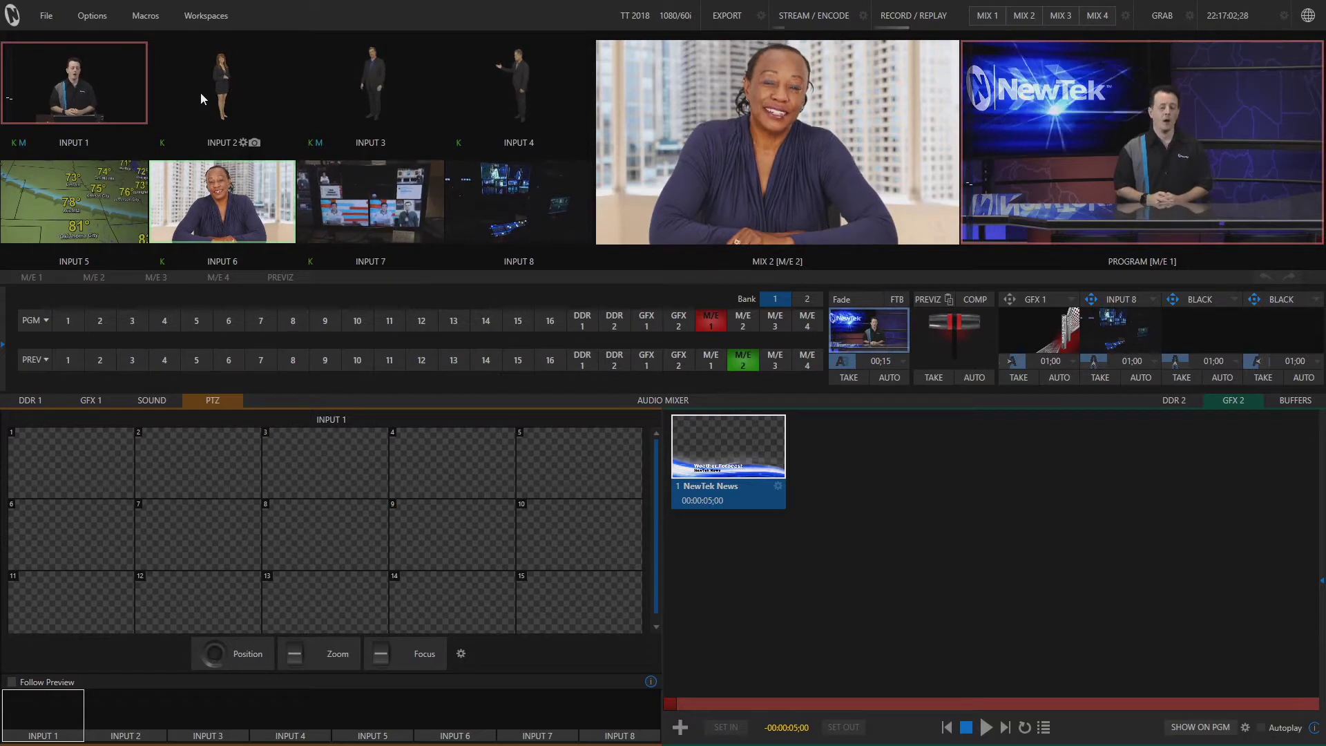
mouse_move(107, 70)
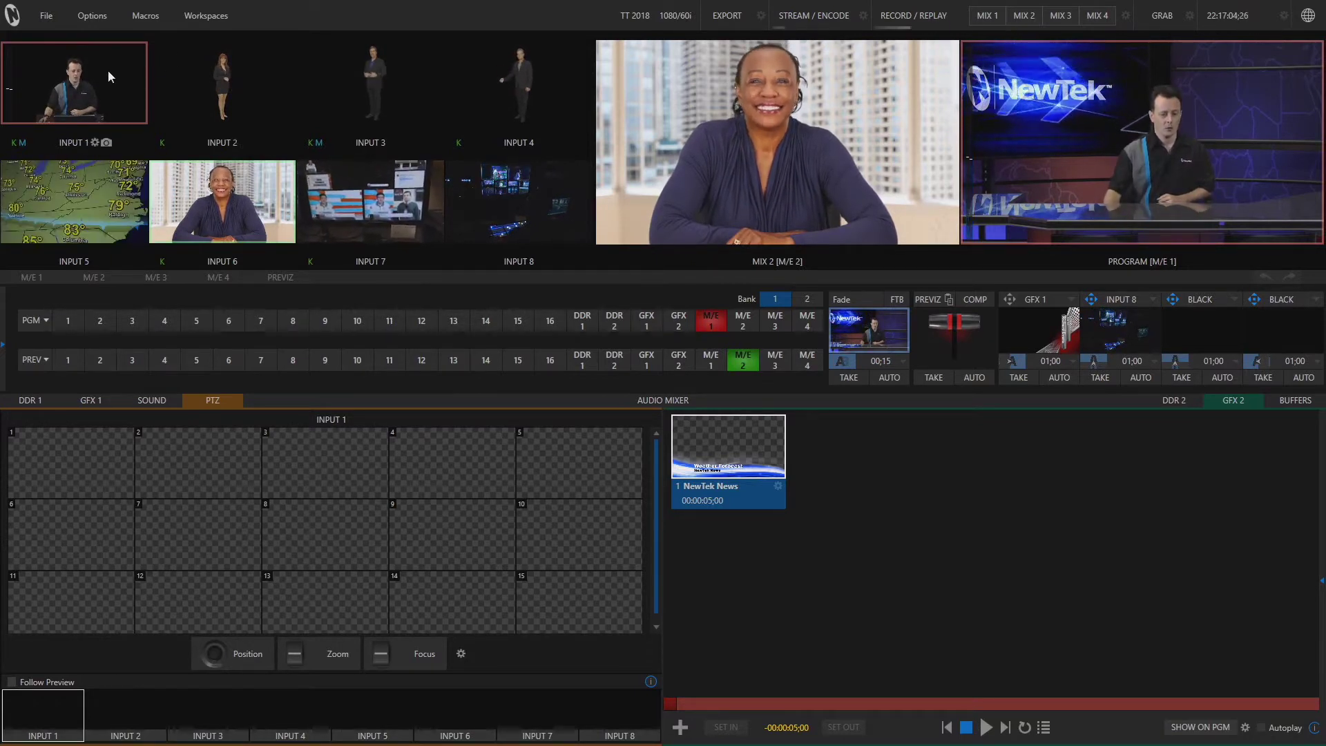
Step: Change the Input 1 monitor's source to Mix Effects M/E 1
right_click(81, 80)
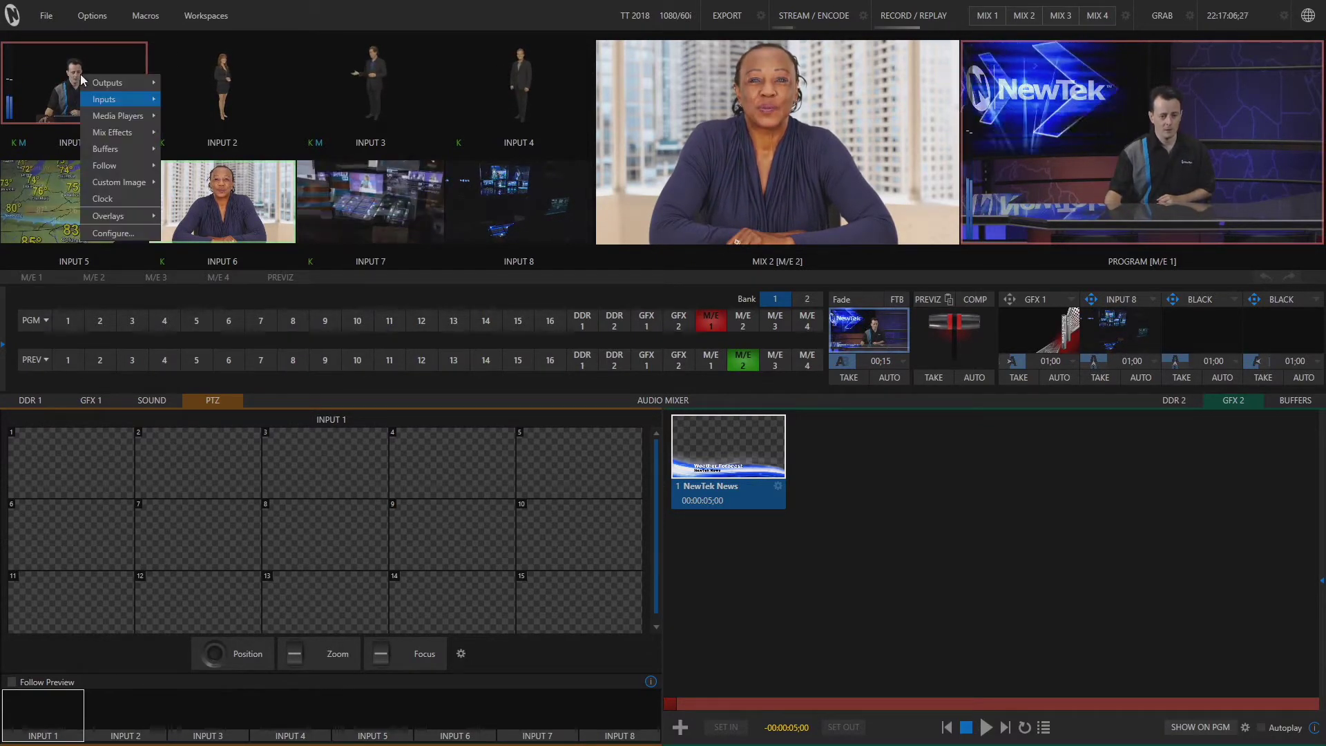
mouse_move(101, 85)
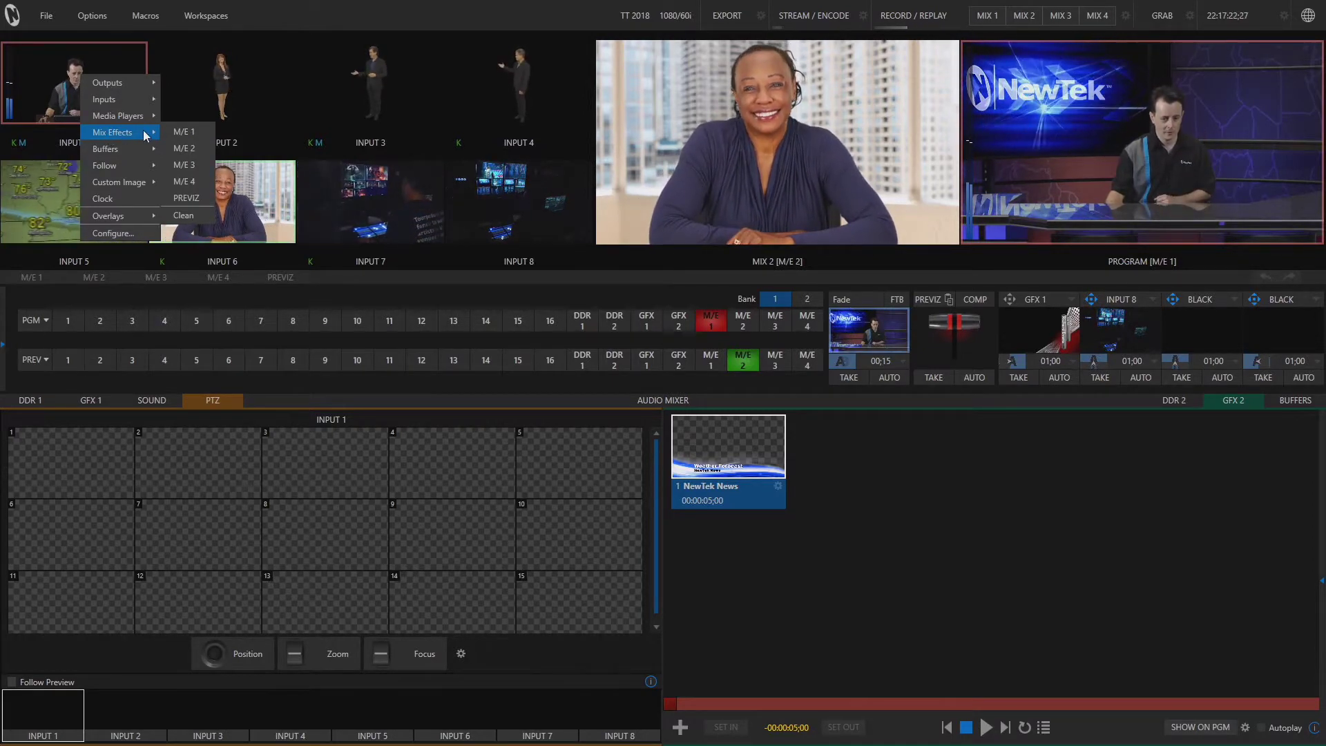
click(185, 132)
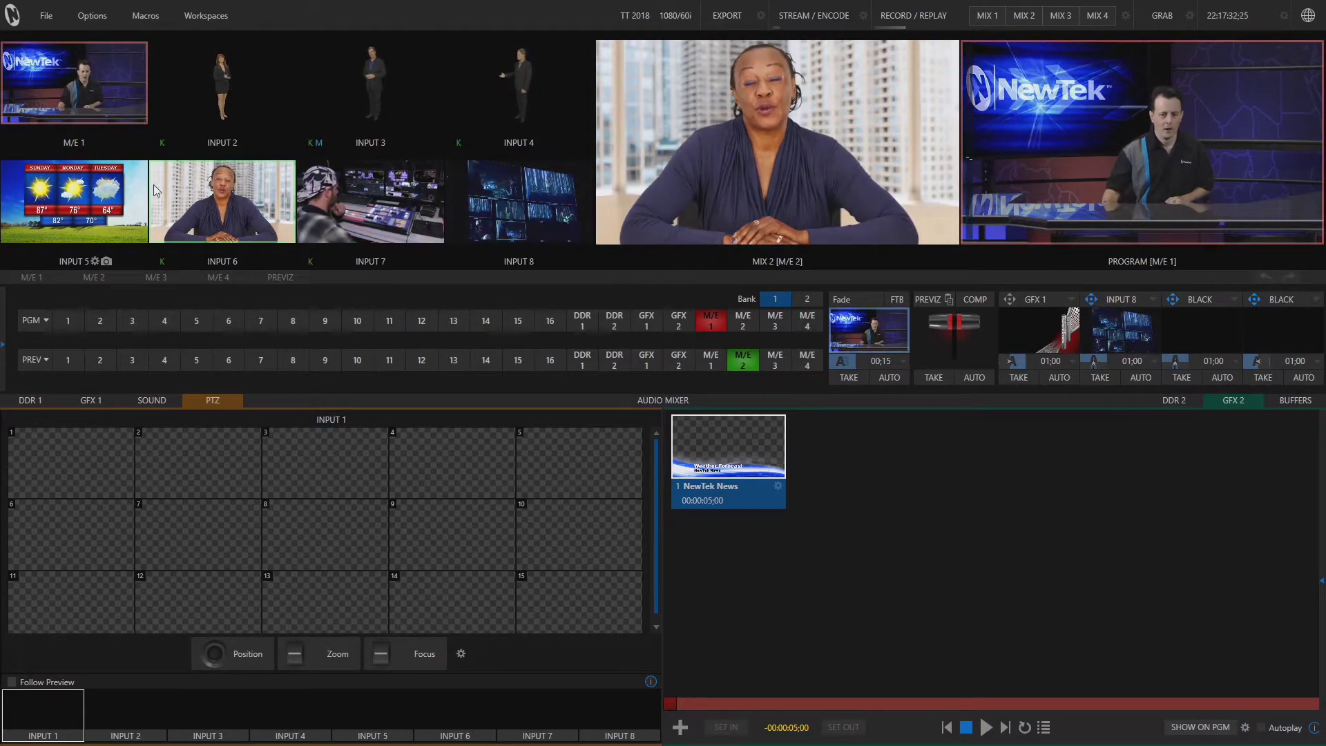
Step: Set the second multiview monitor to show Media Player GFX 1
right_click(224, 78)
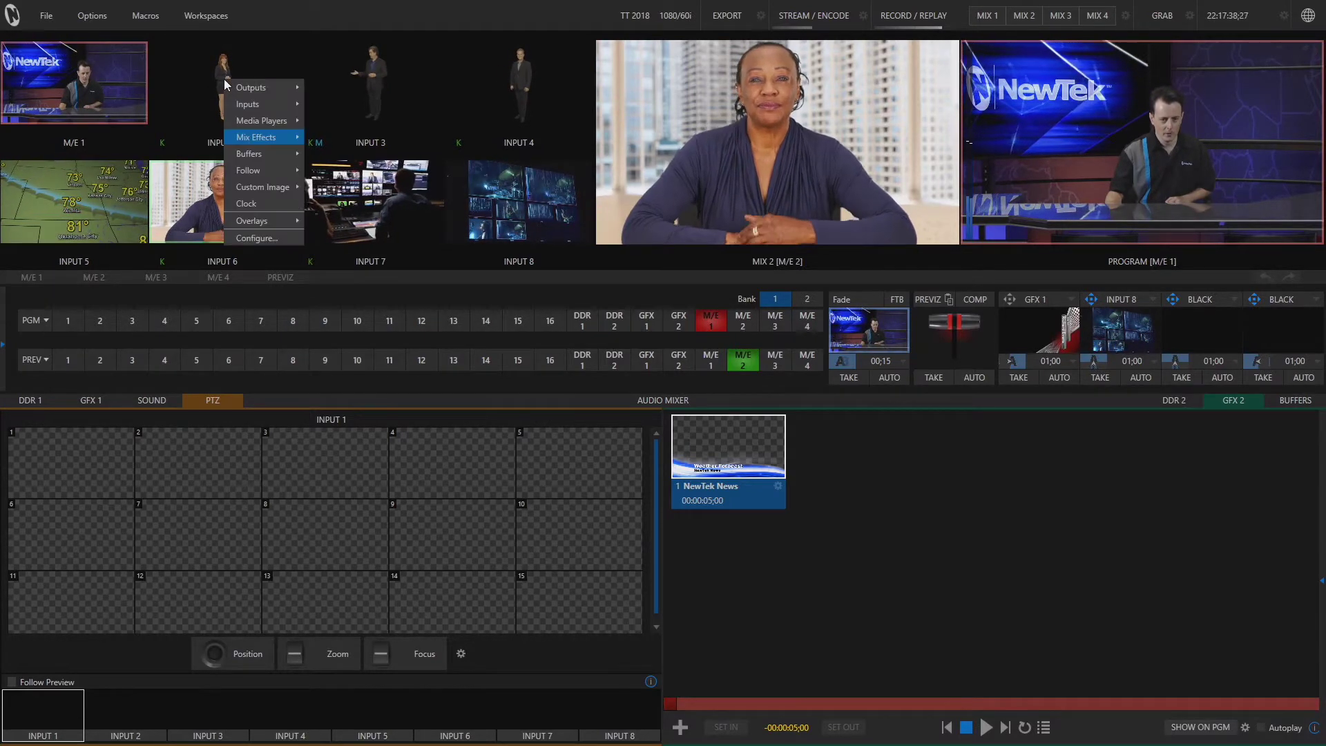
mouse_move(265, 124)
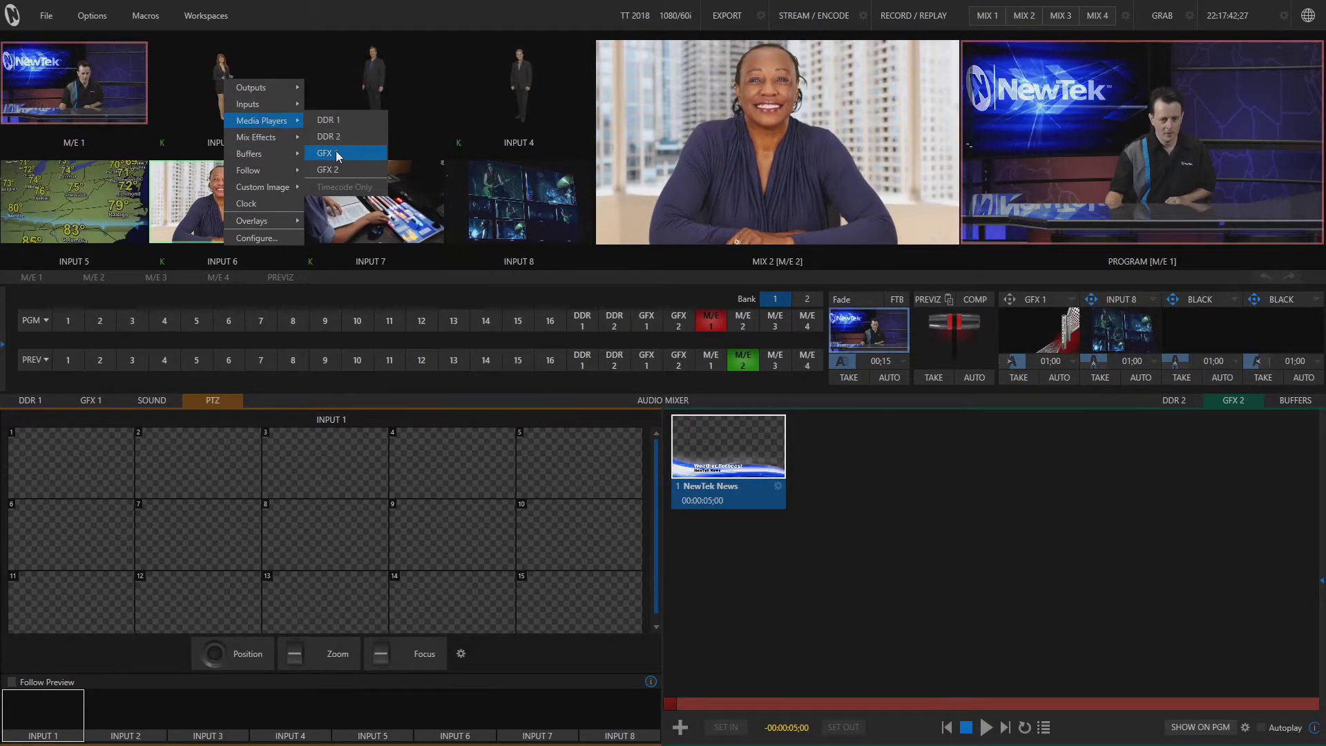
click(336, 152)
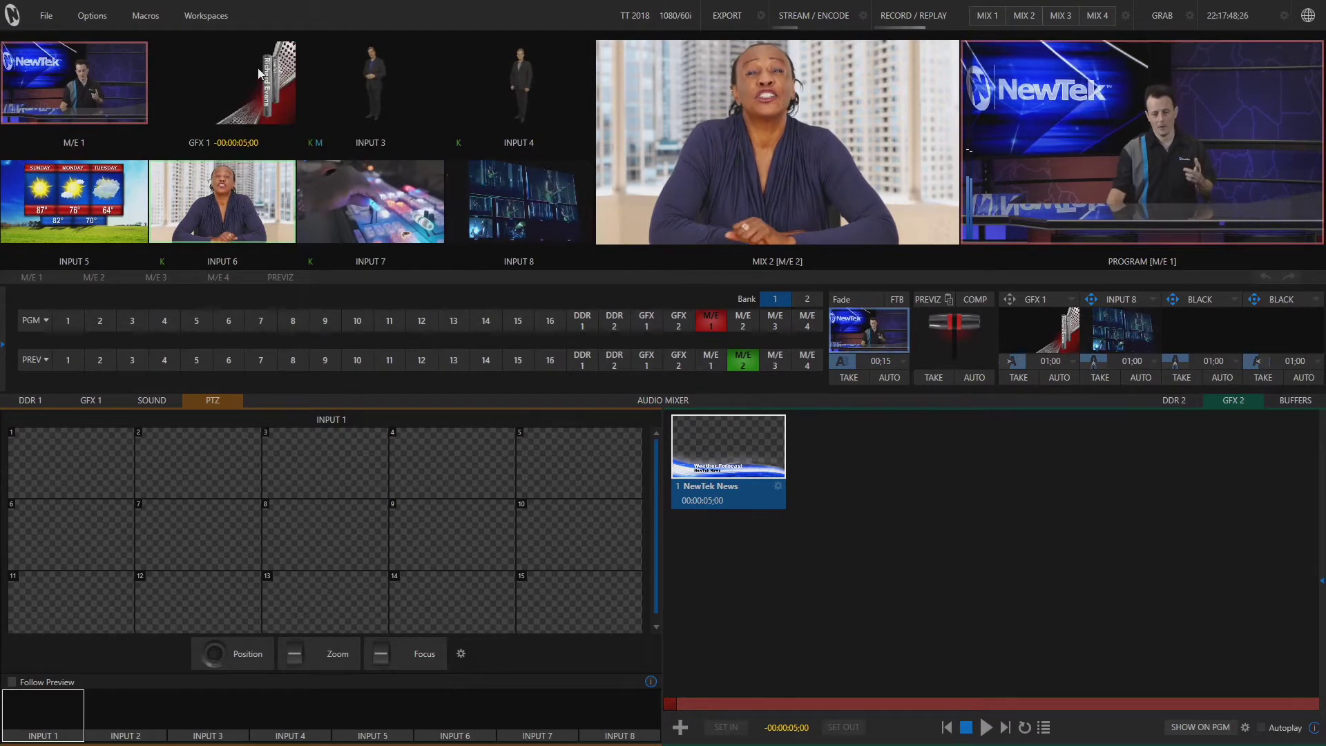
Step: Set the third multiview monitor to show INPUT 8
mouse_move(336, 95)
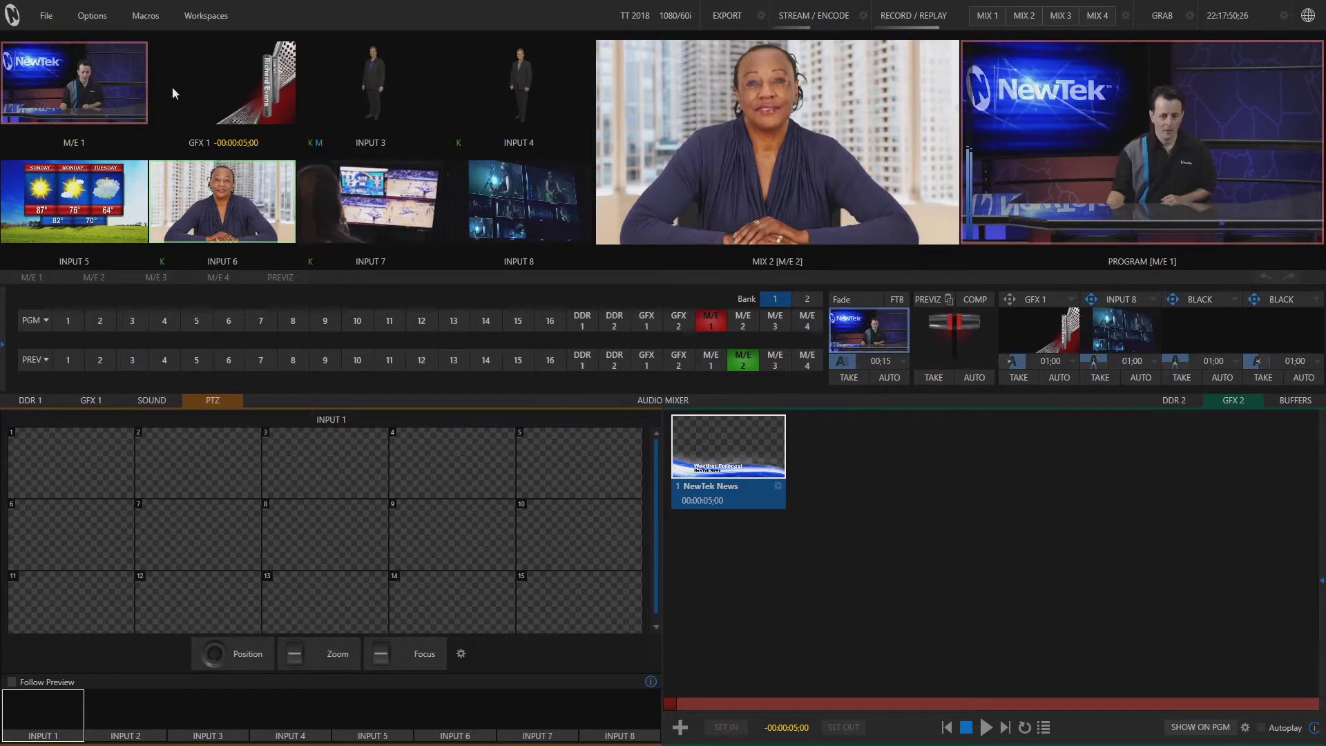
right_click(384, 96)
mouse_move(406, 127)
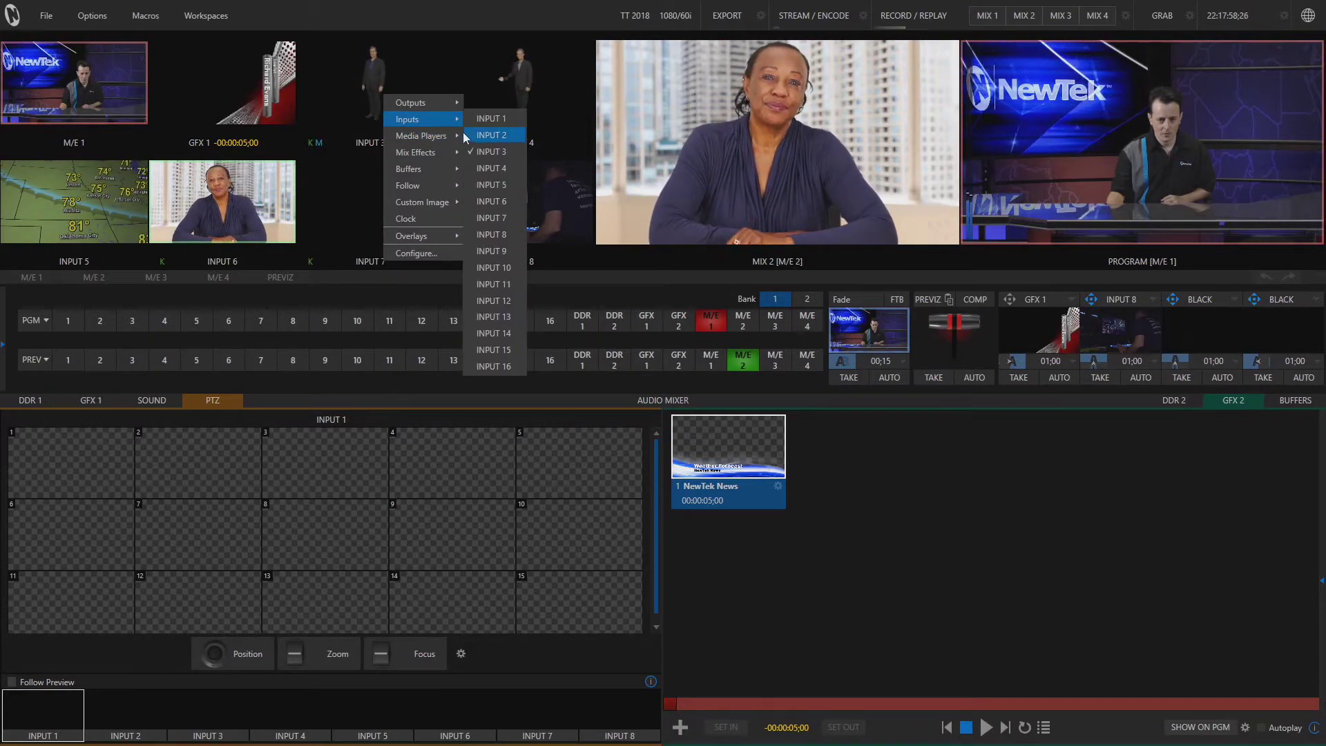
click(511, 234)
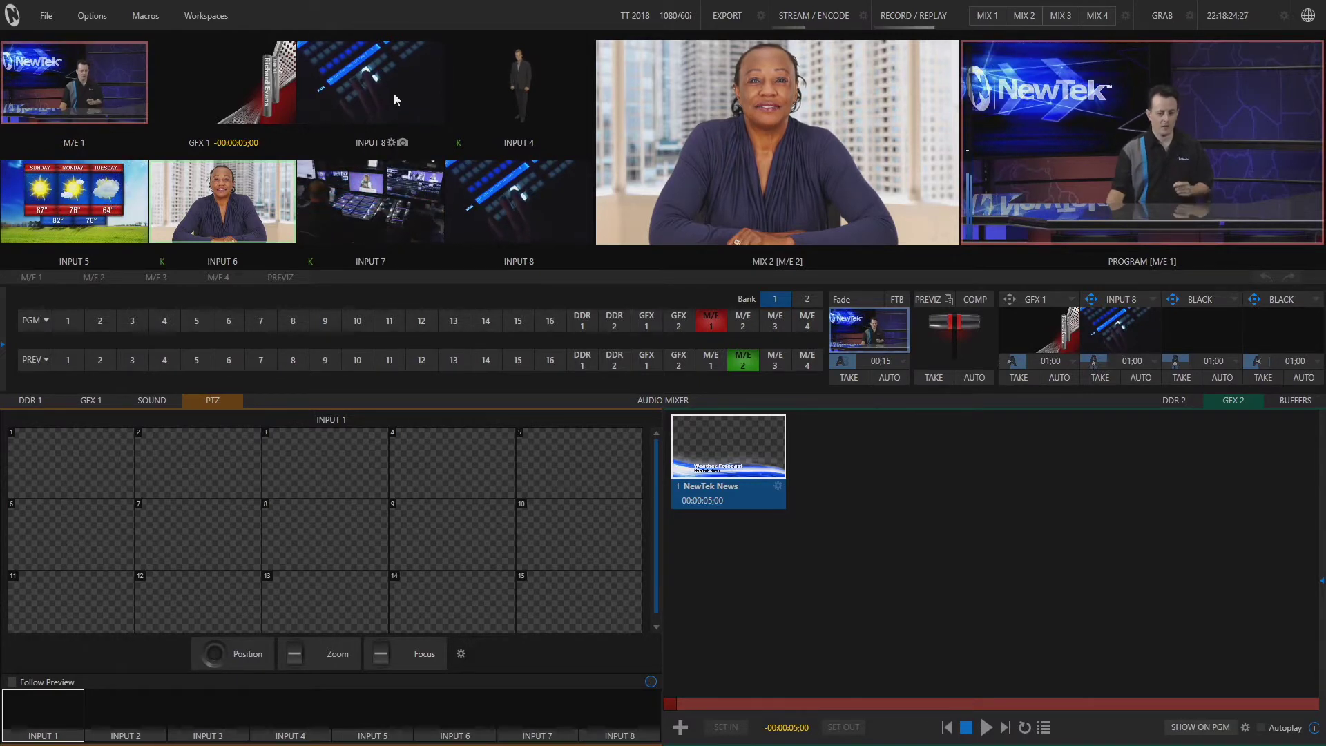
click(391, 142)
drag(414, 159, 105, 131)
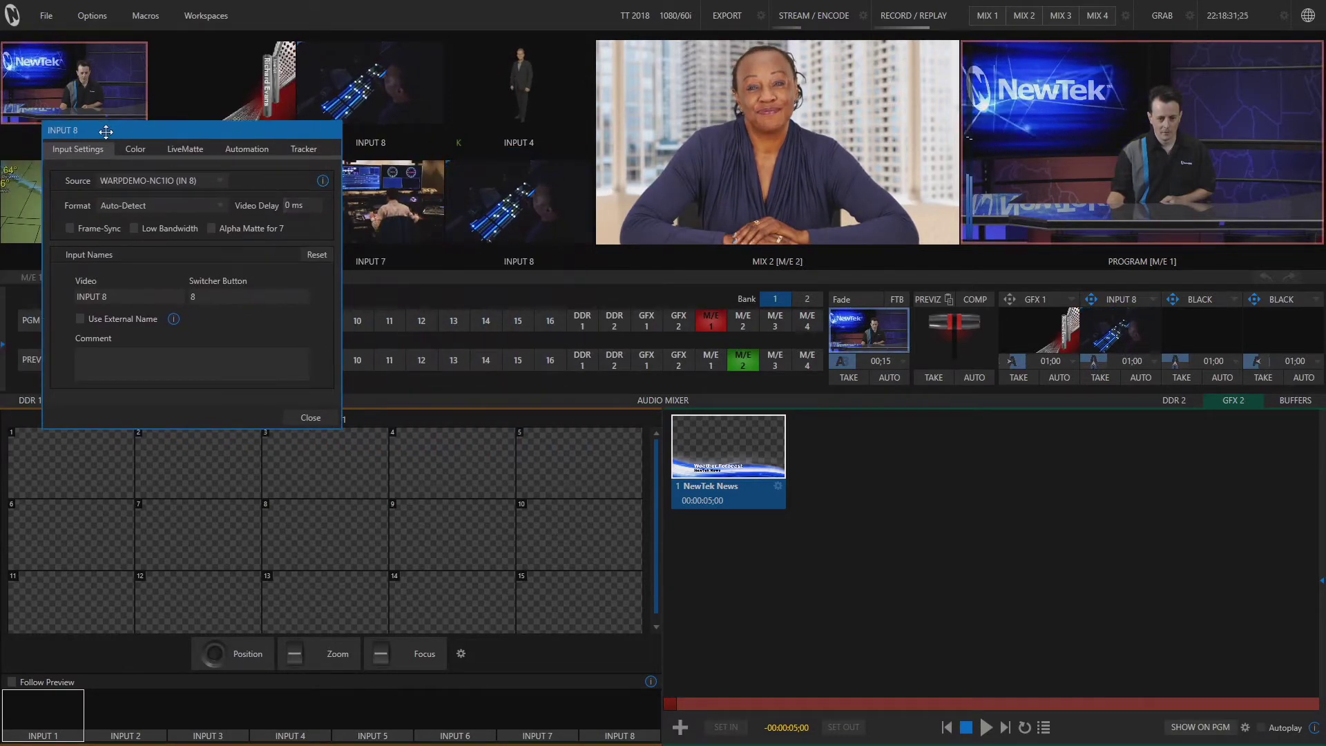
click(221, 179)
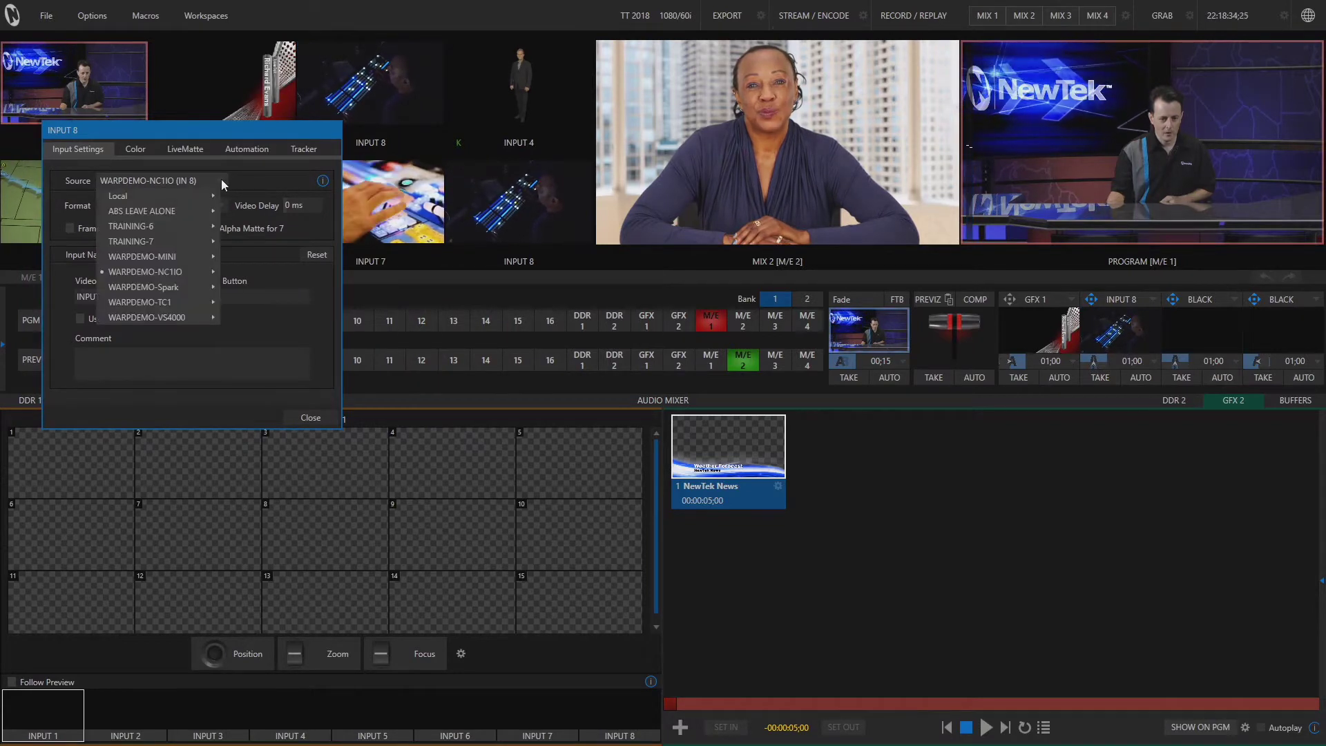
mouse_move(207, 271)
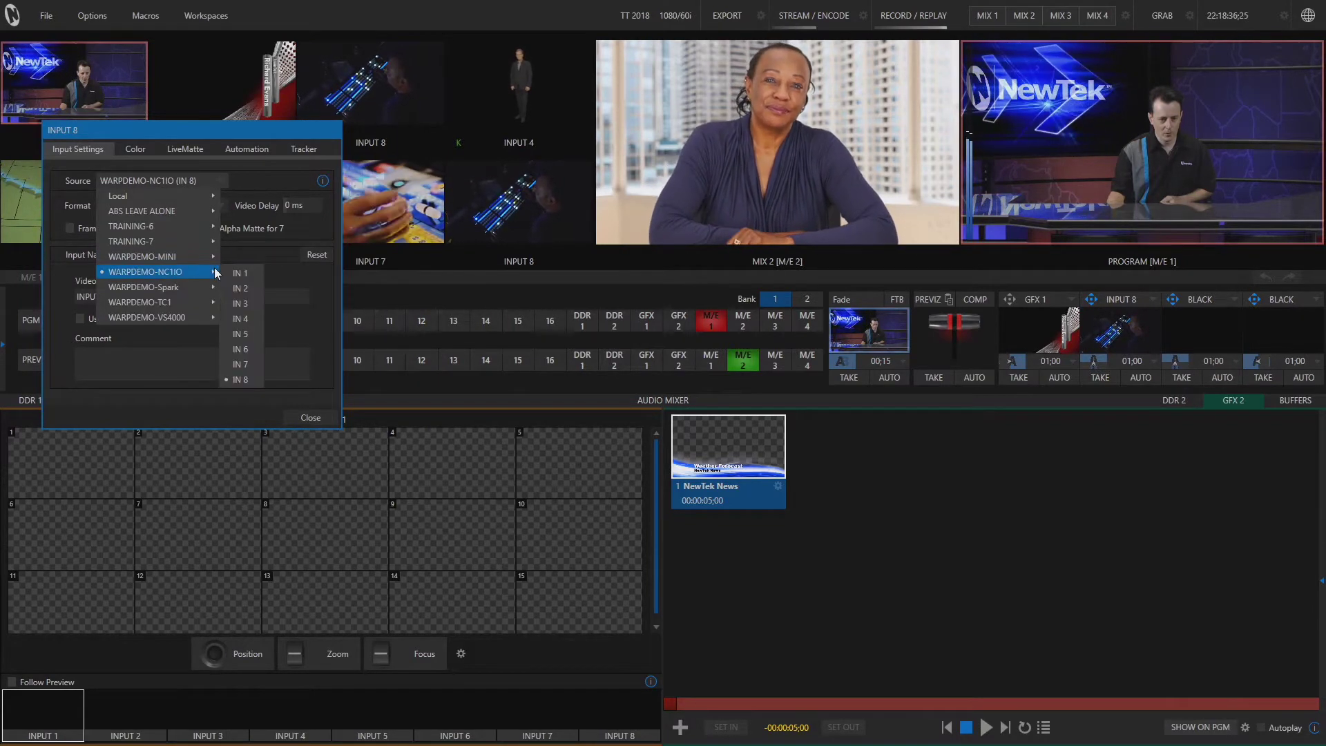
click(256, 366)
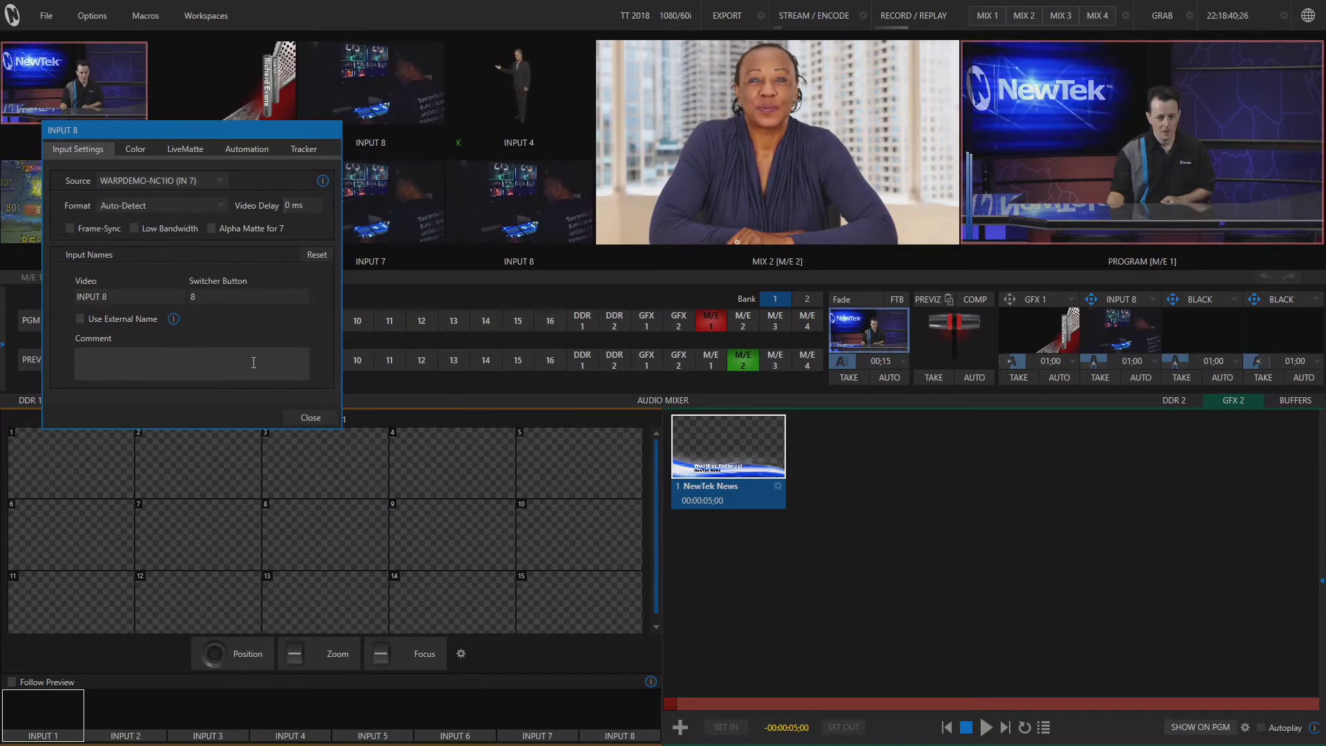
click(306, 418)
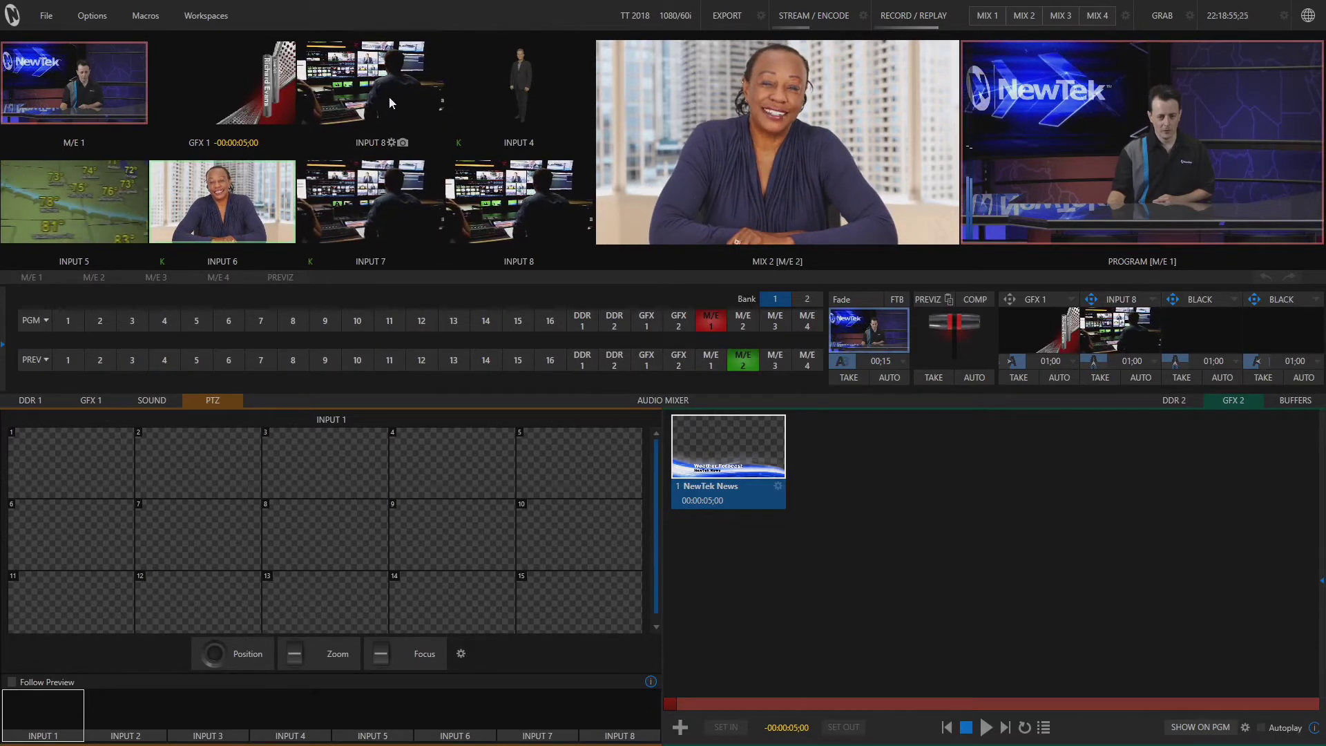
click(392, 142)
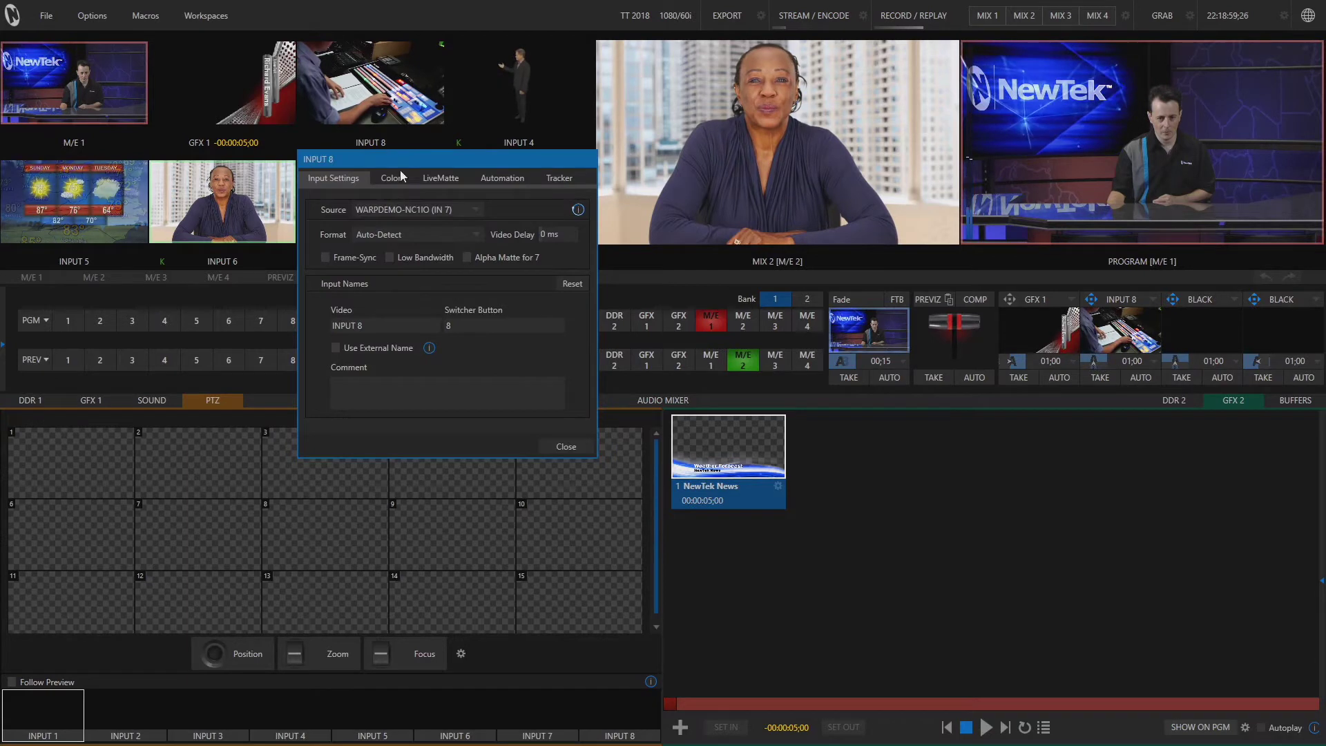
click(476, 209)
mouse_move(438, 300)
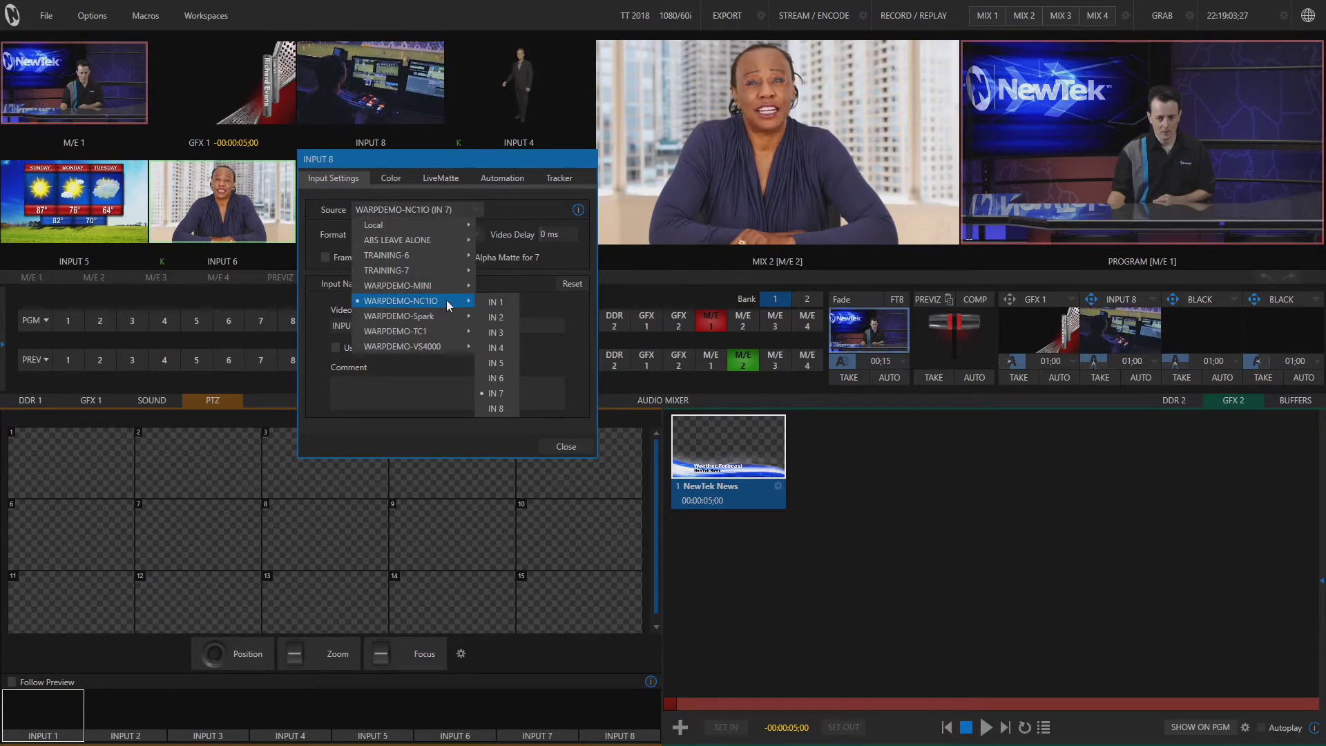
click(496, 408)
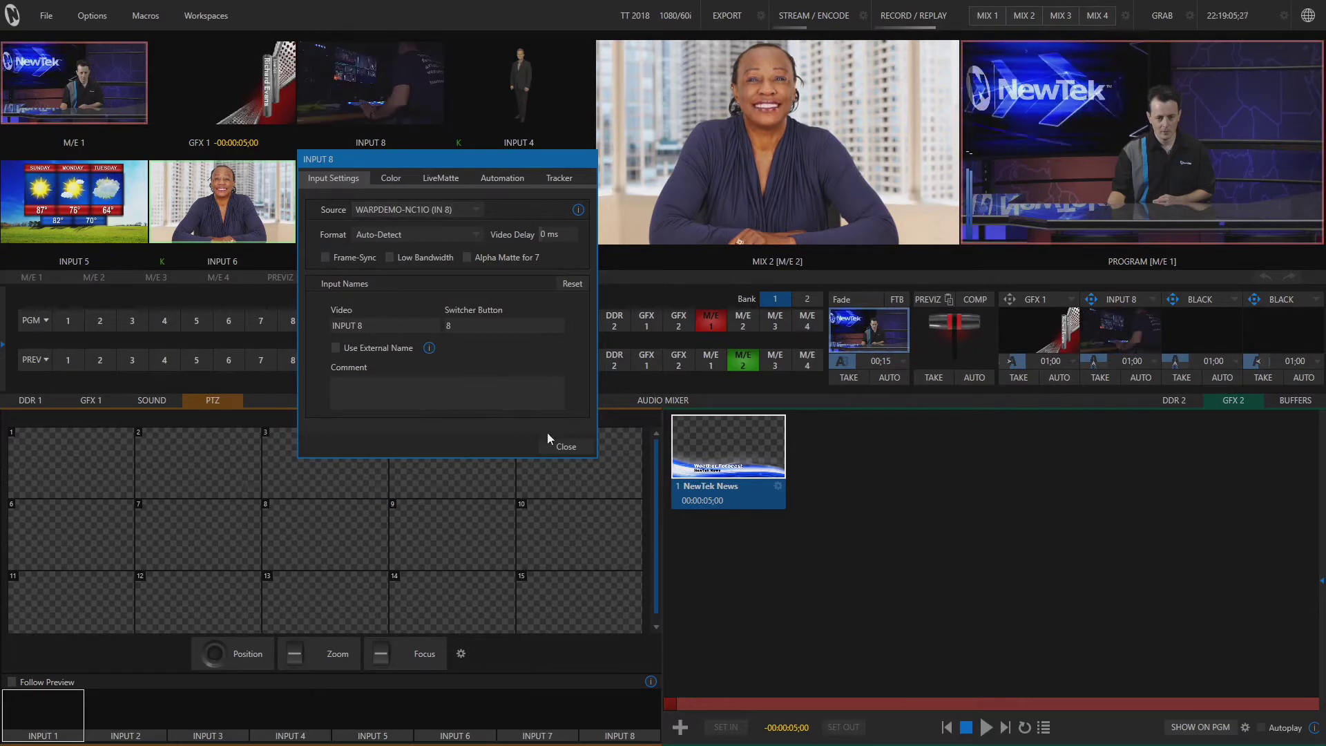
click(568, 446)
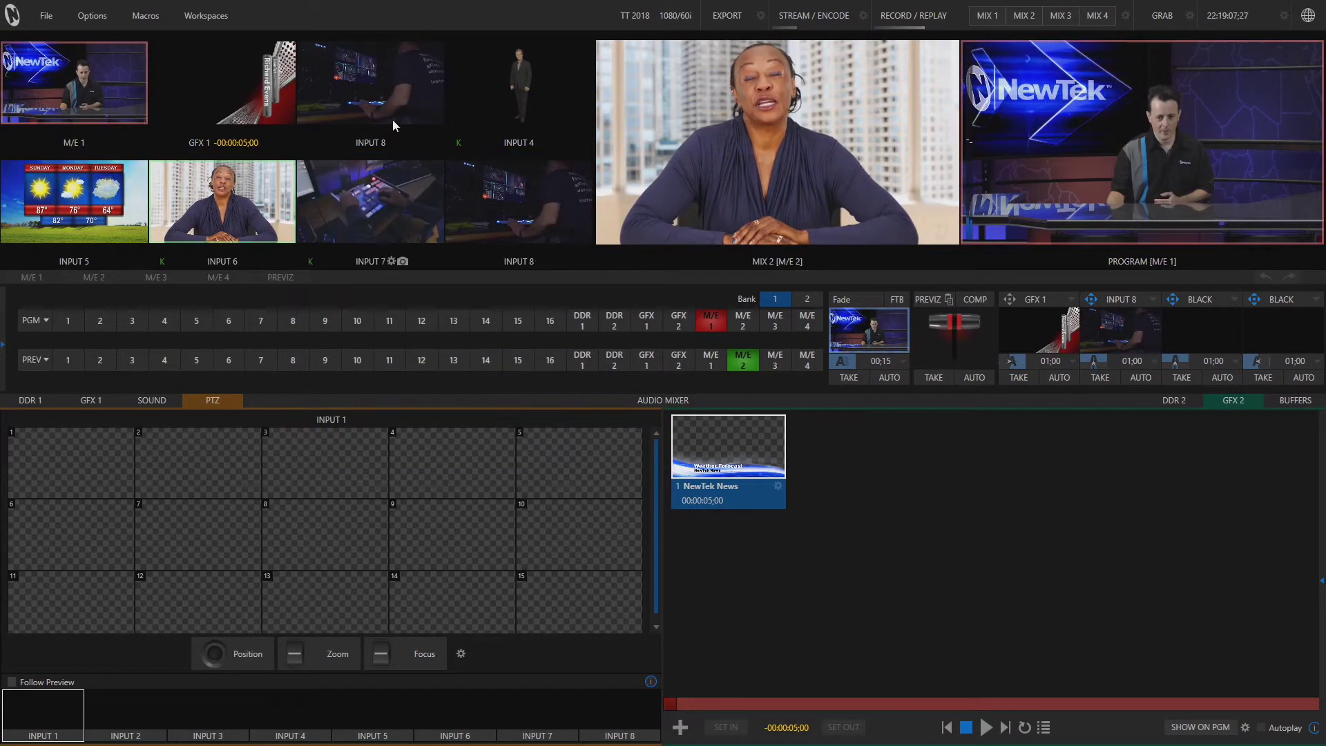
Step: Set this multiview slot to show INPUT 3
right_click(379, 94)
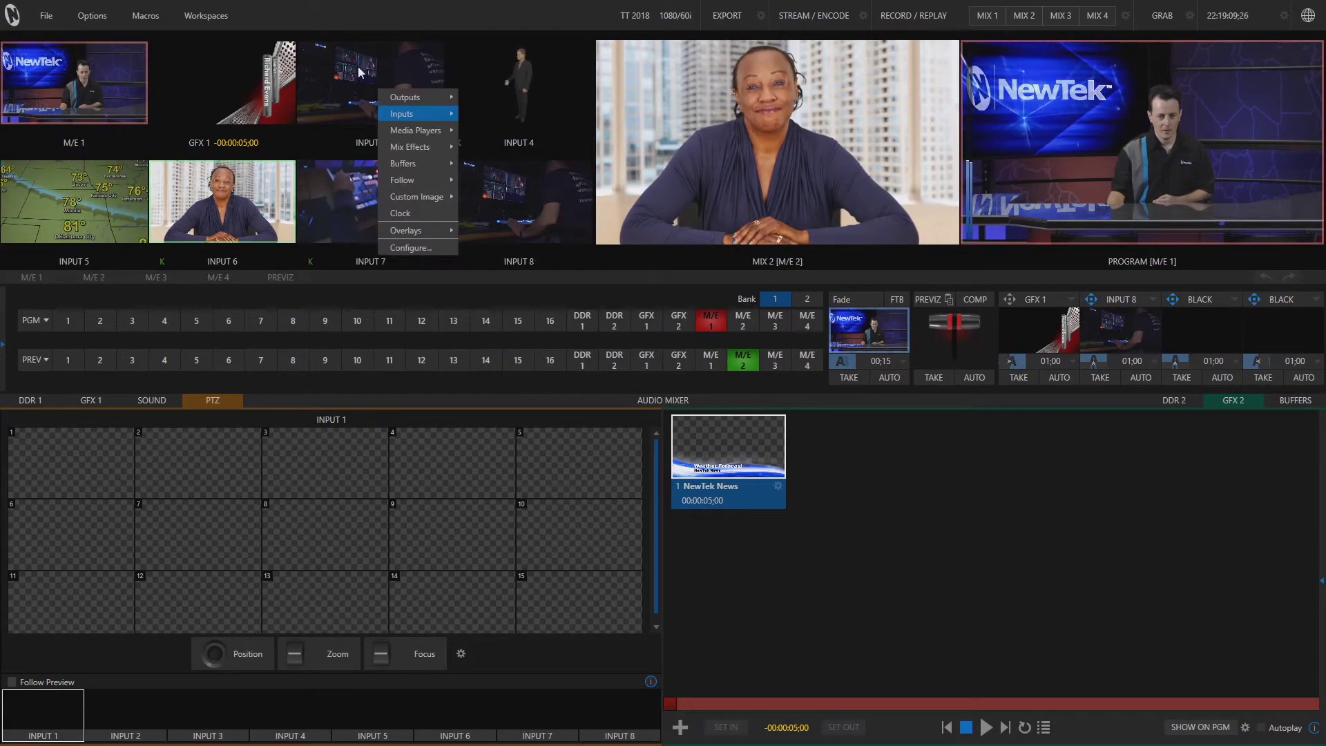
mouse_move(402, 115)
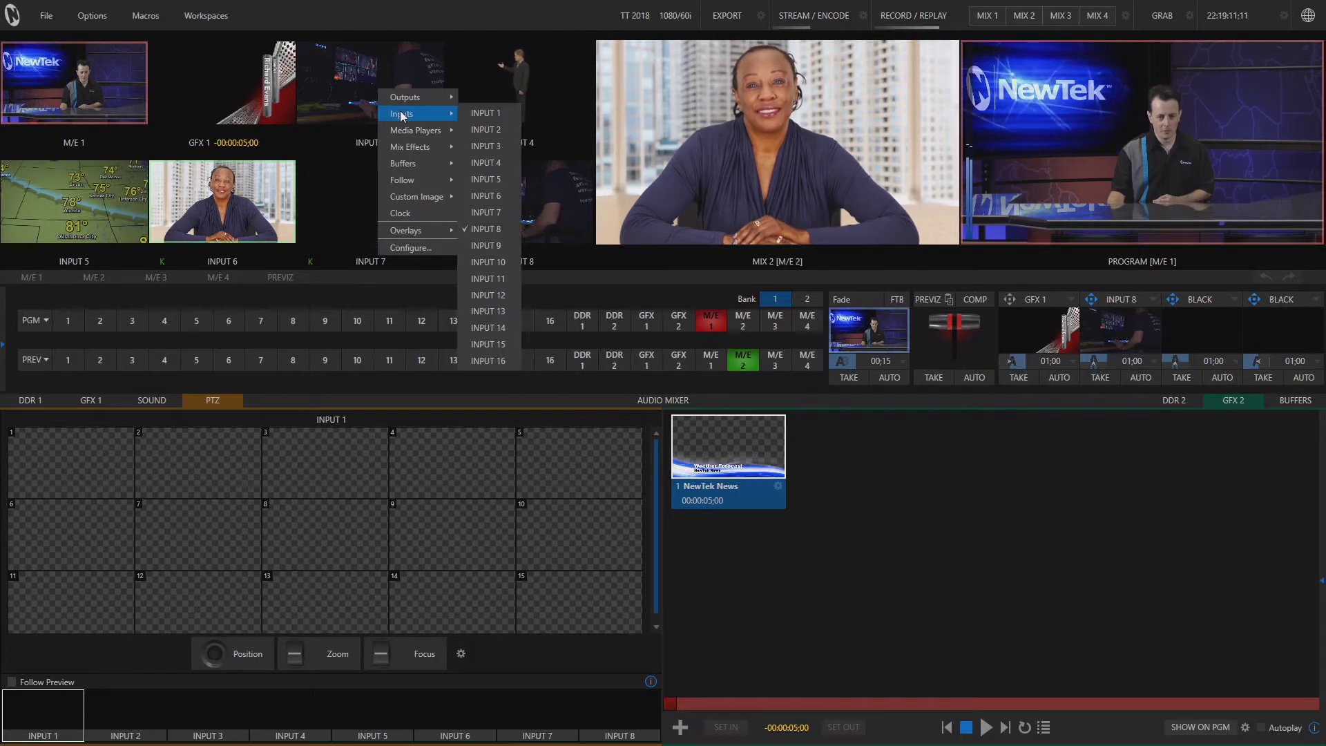
click(498, 147)
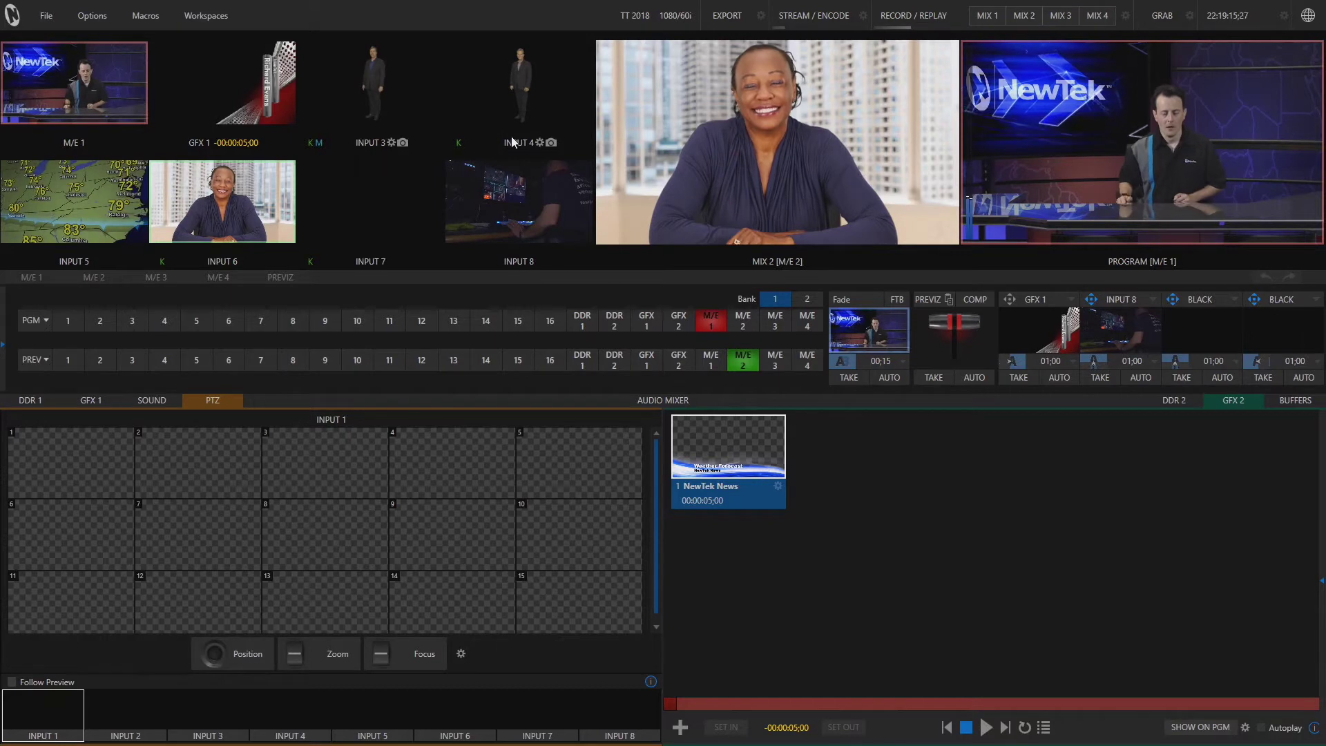
Step: Switch the multiview to layout D and show M/E 1 on the DDR 1 monitor
click(204, 15)
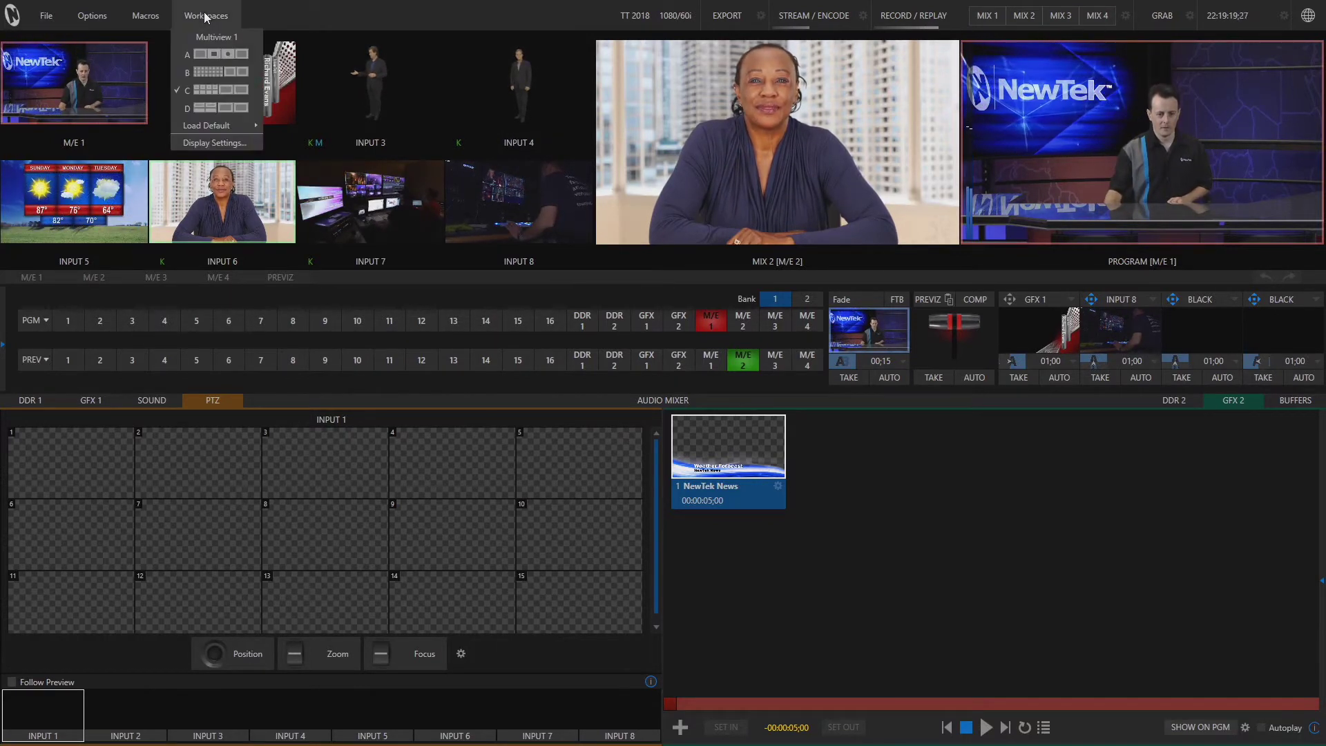
click(222, 109)
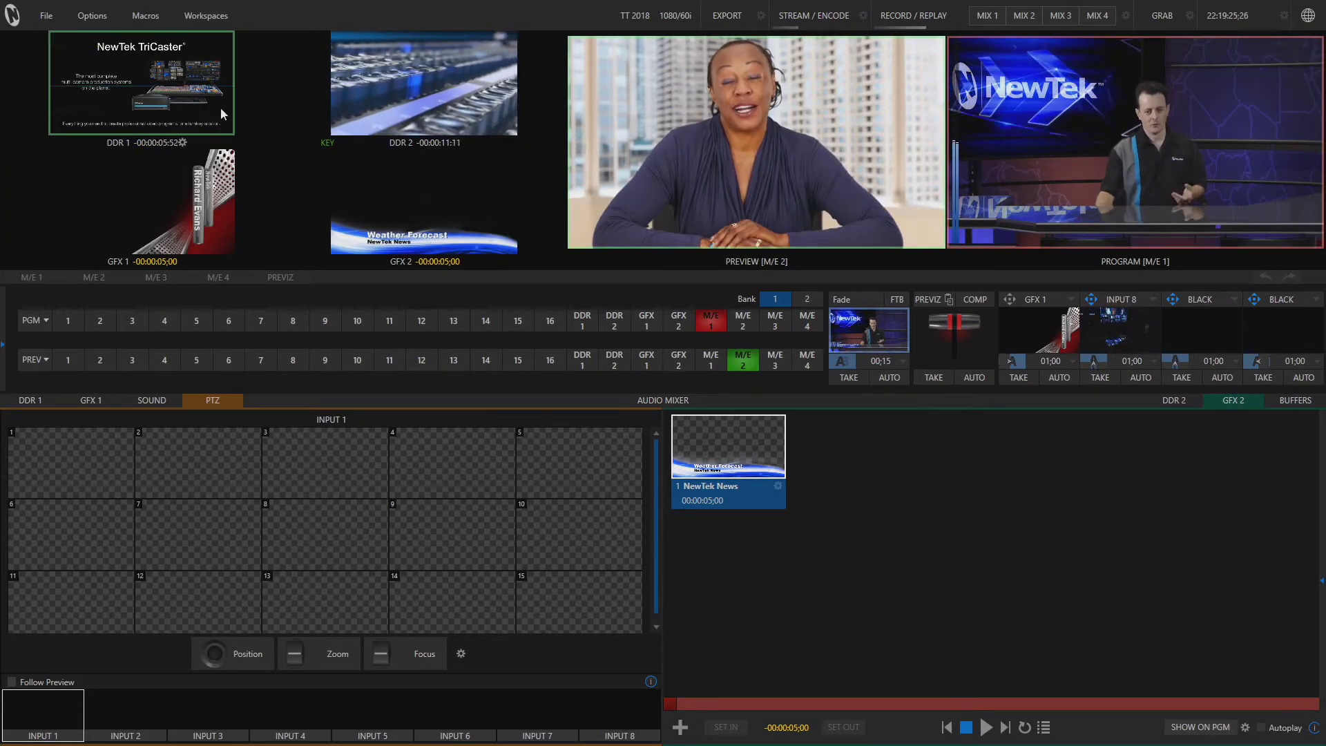
right_click(168, 89)
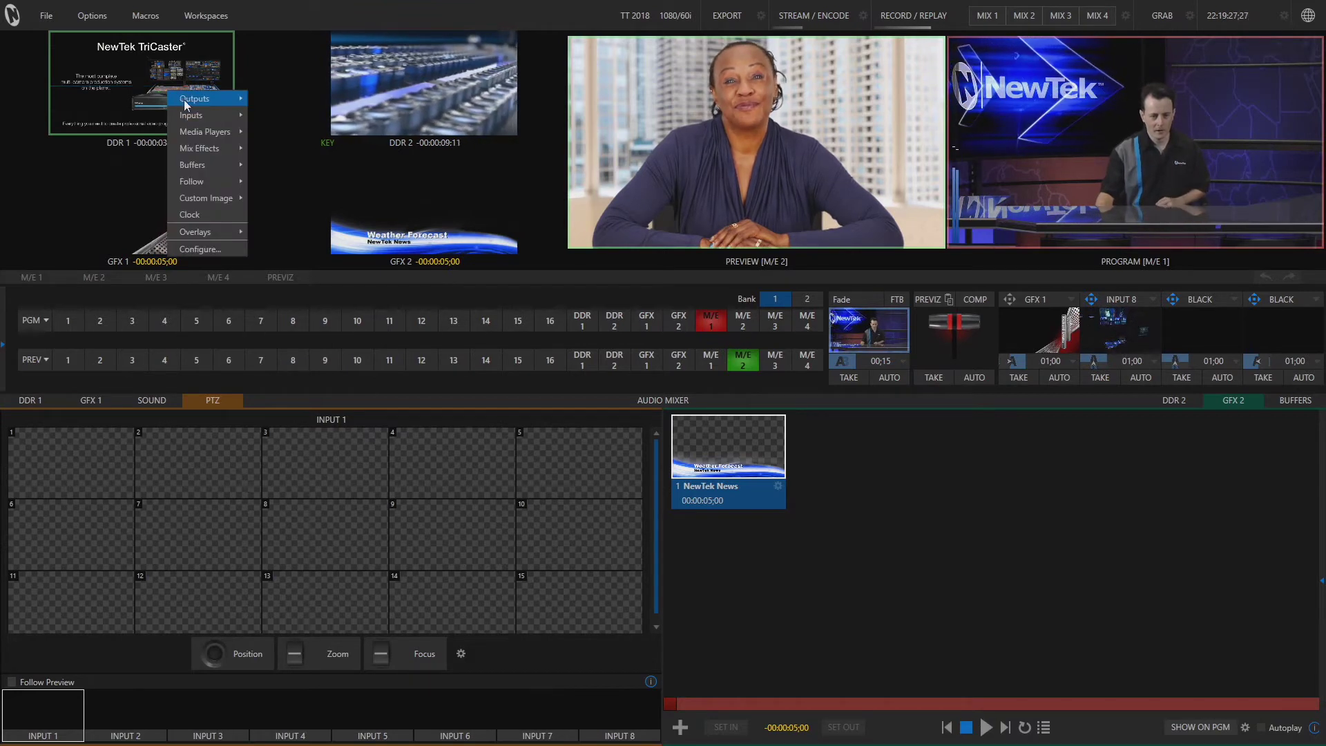
mouse_move(214, 134)
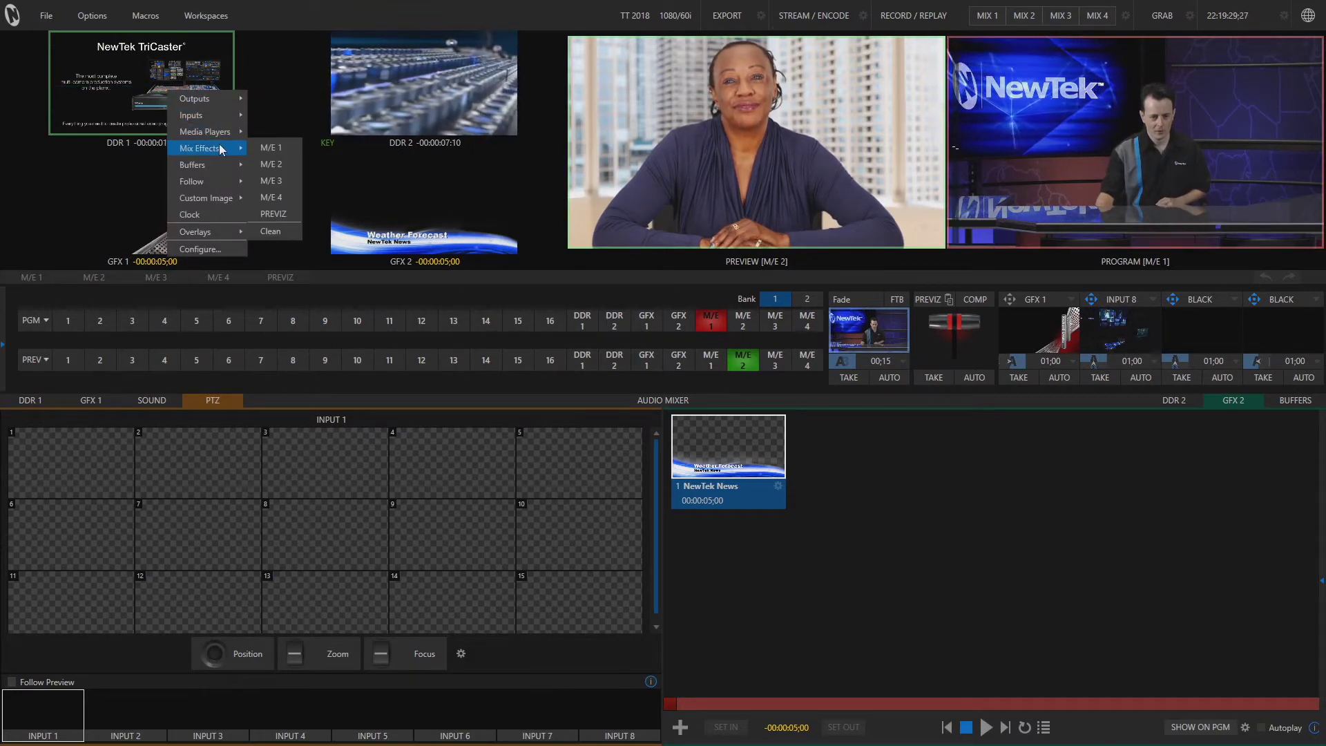
click(261, 145)
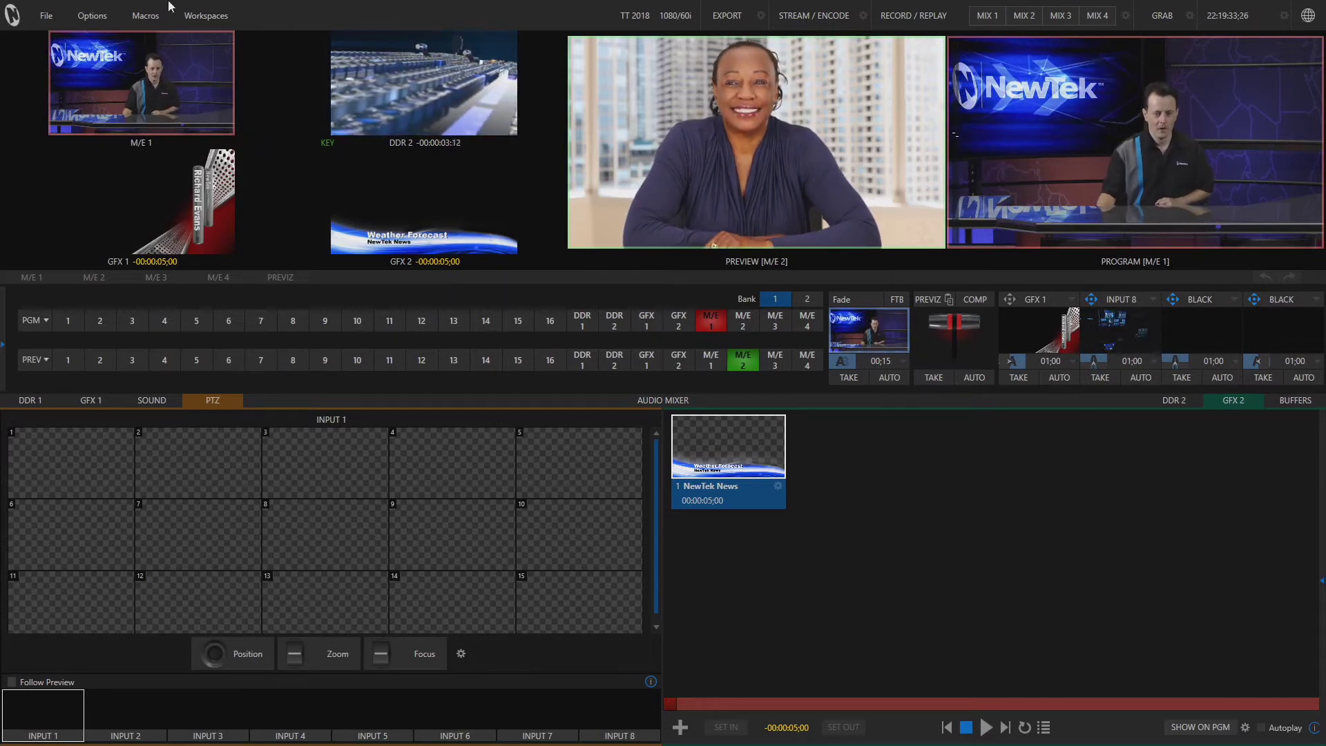
Step: Pick layout B, then load the default Octet workspace from Workspaces
click(211, 18)
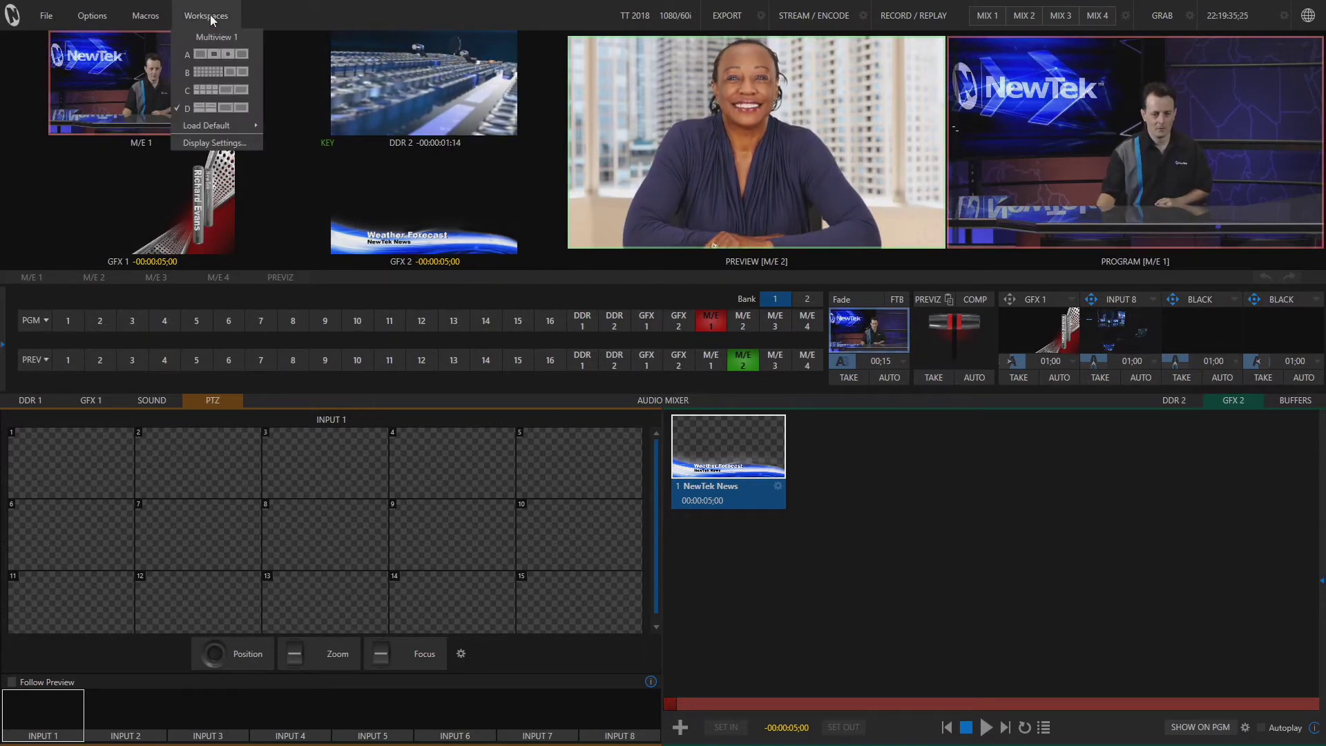
click(218, 72)
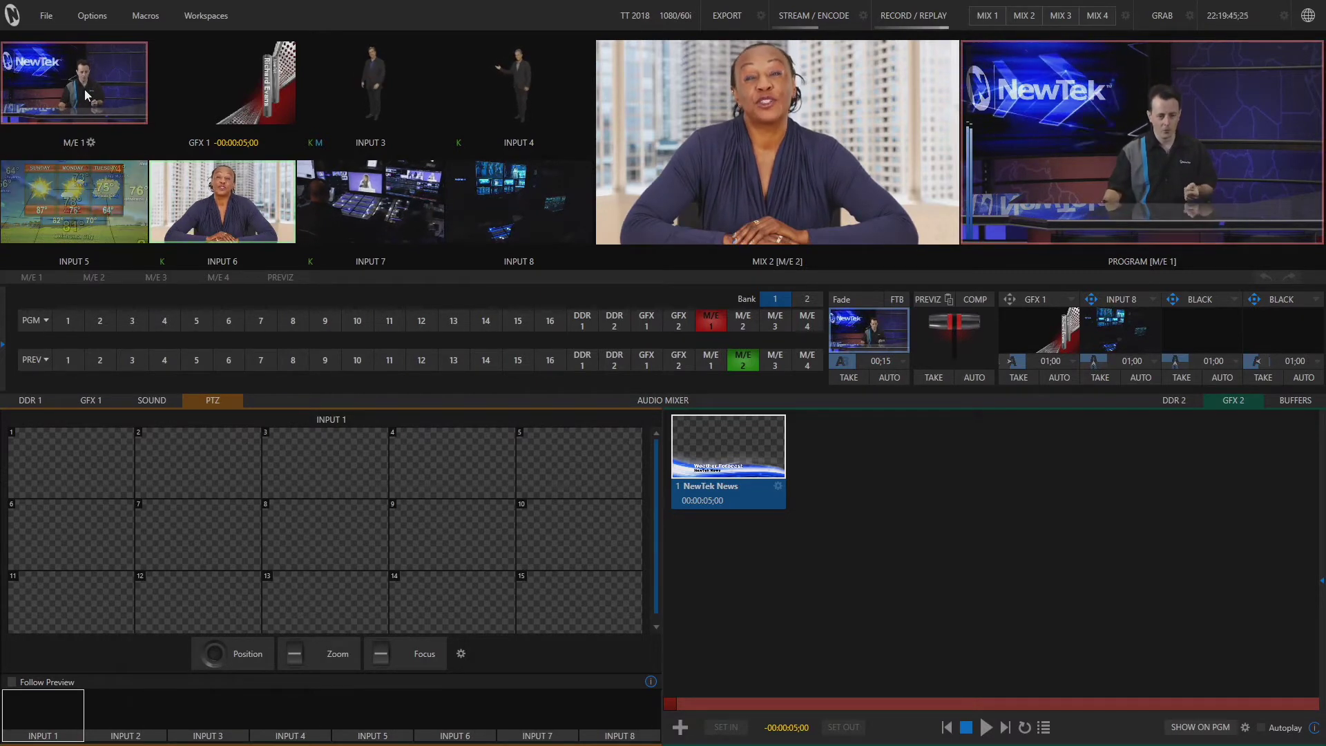
click(214, 17)
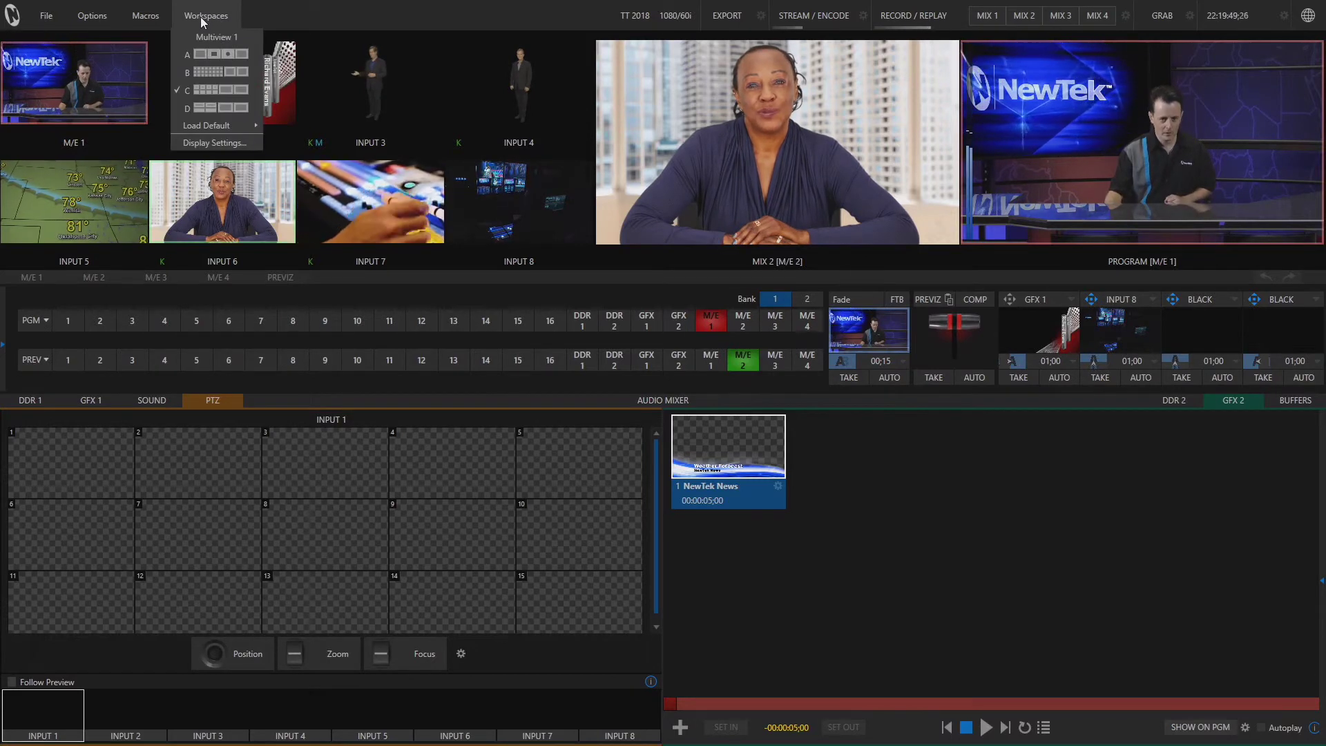
mouse_move(227, 129)
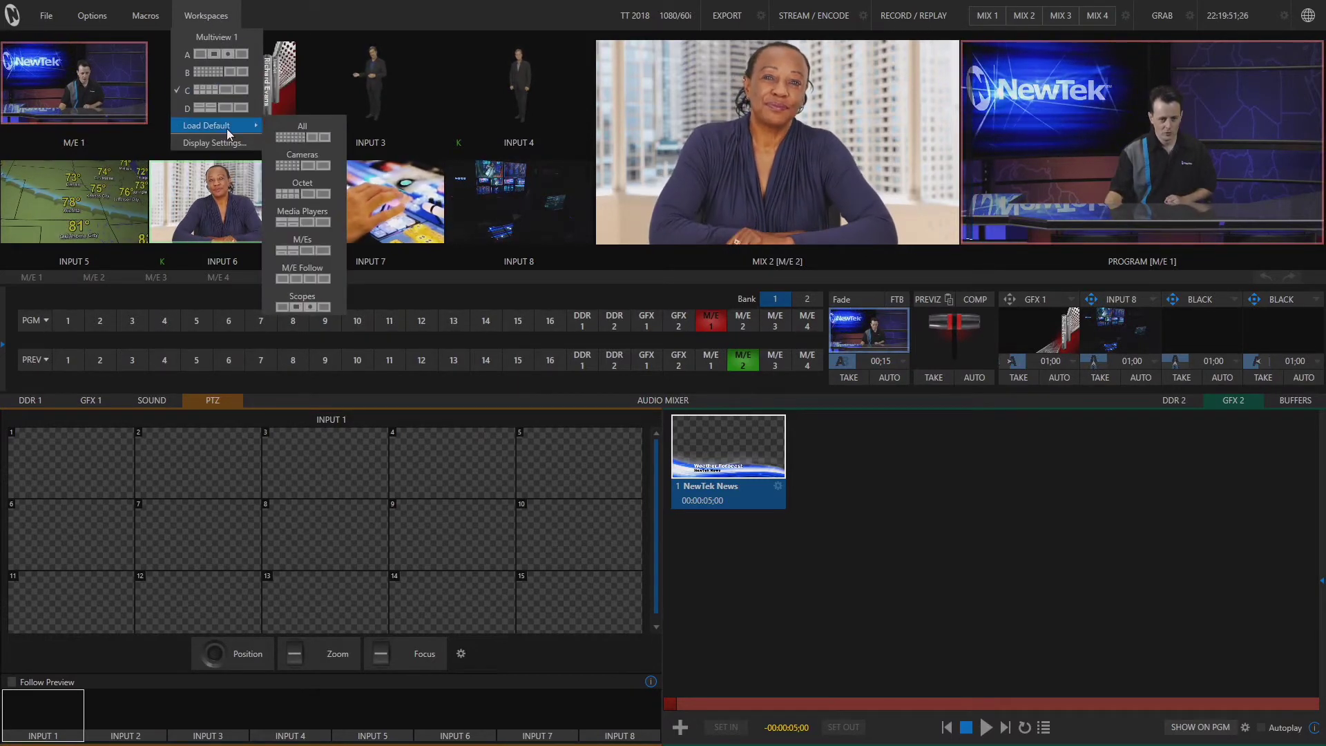
click(317, 194)
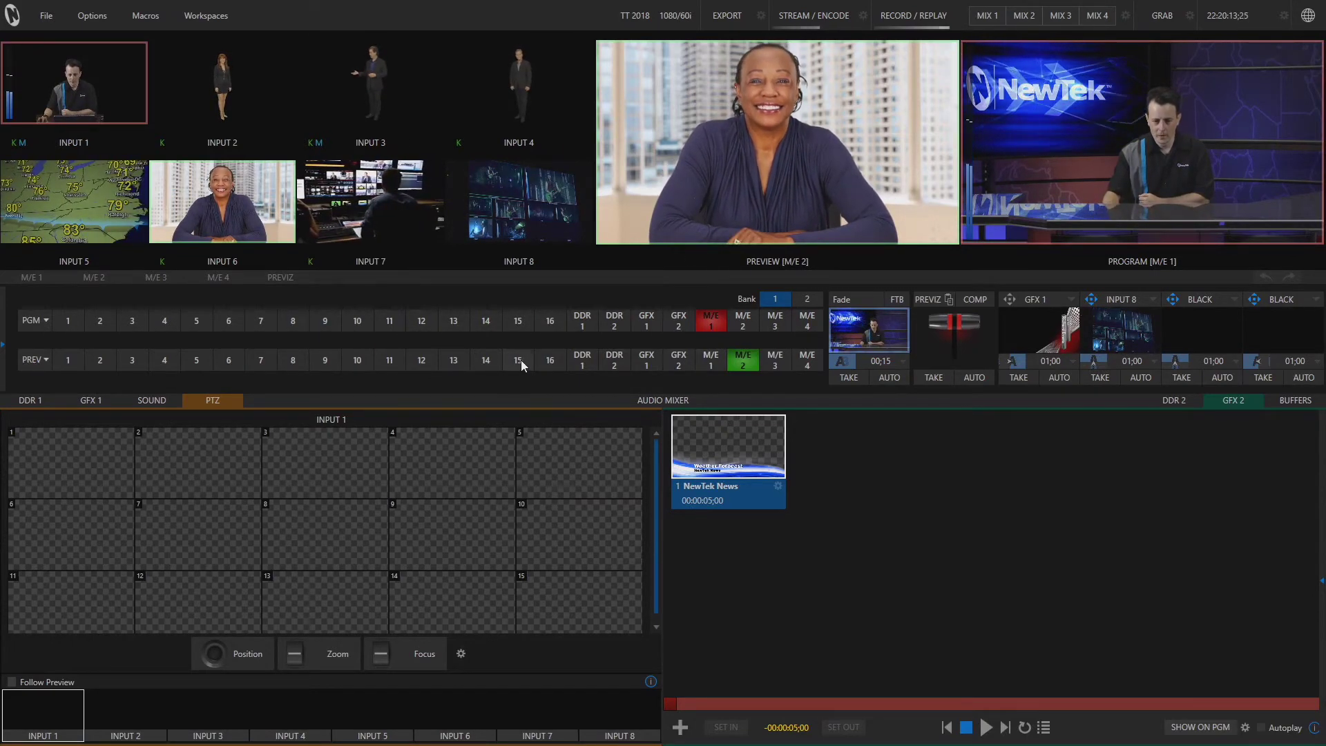
Step: Cycle the Preview row through DDR 1, DDR 2 and GFX 1, ending on M/E 2
click(581, 361)
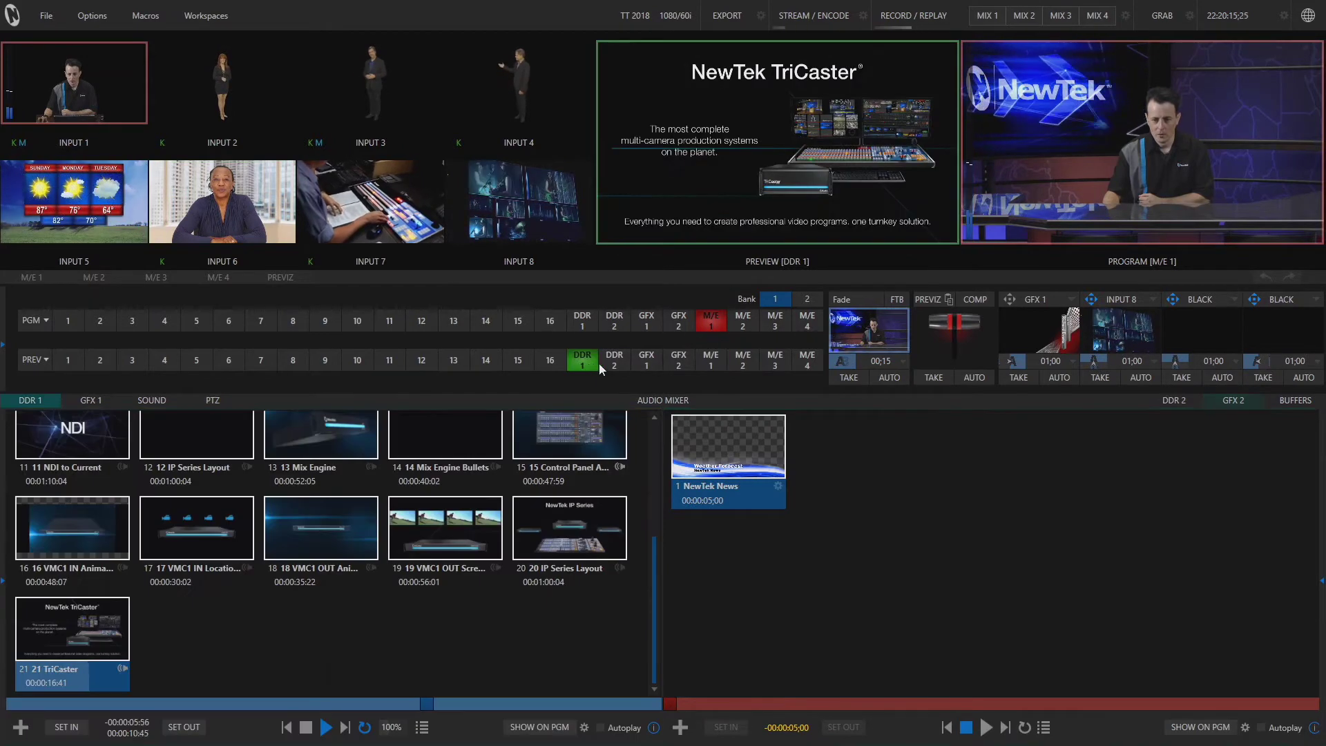
click(613, 361)
click(649, 360)
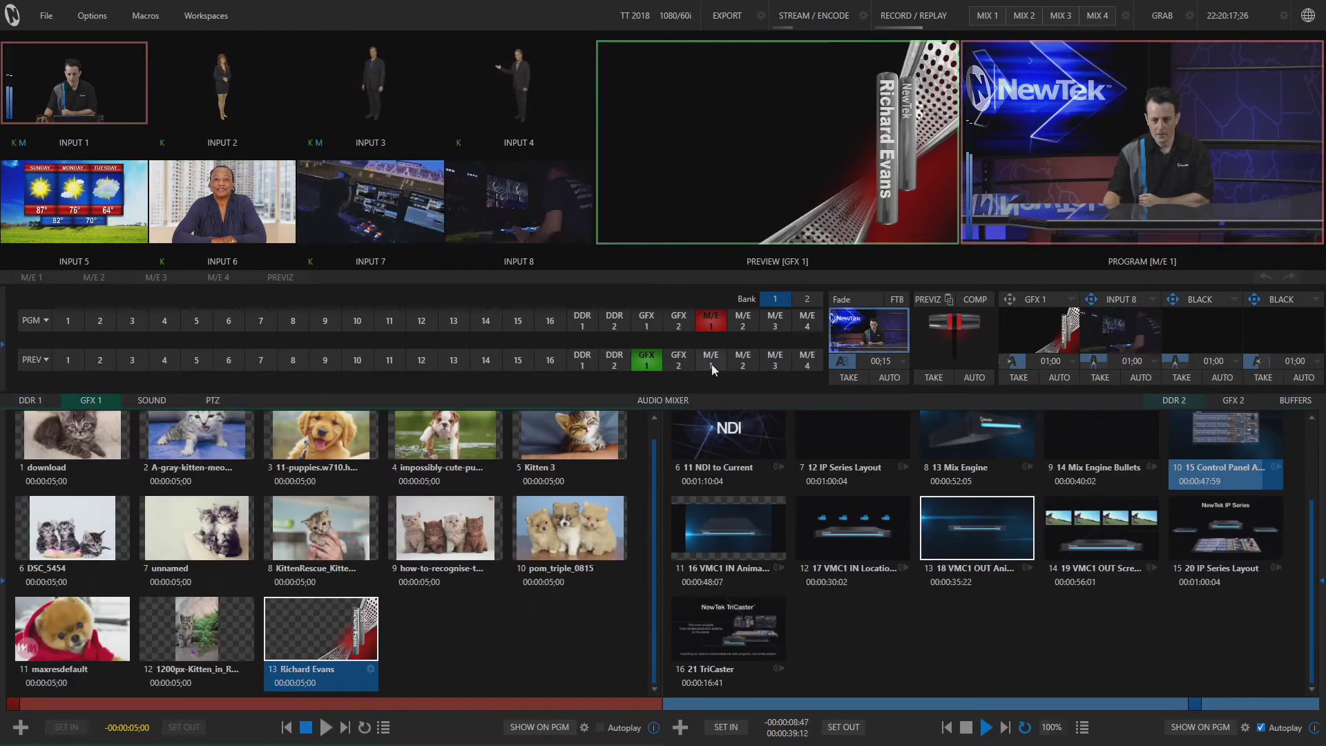
click(743, 366)
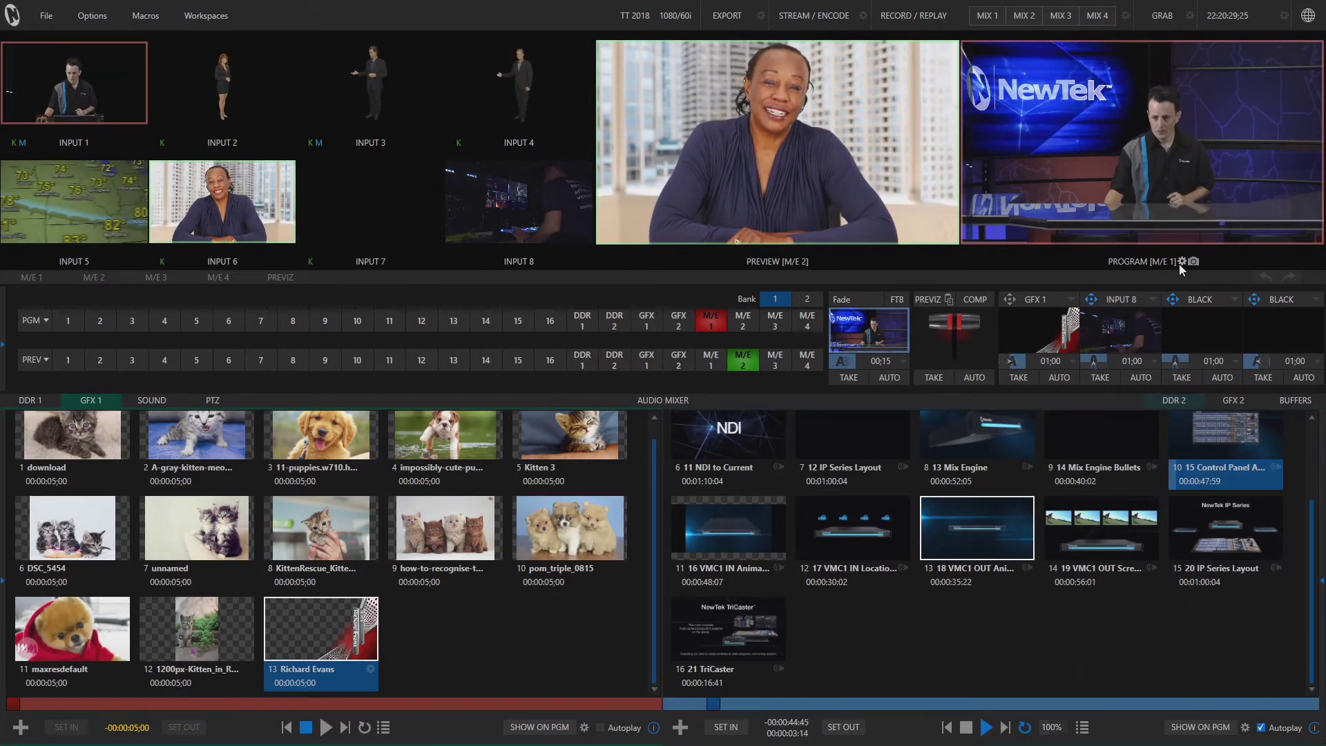
click(1181, 261)
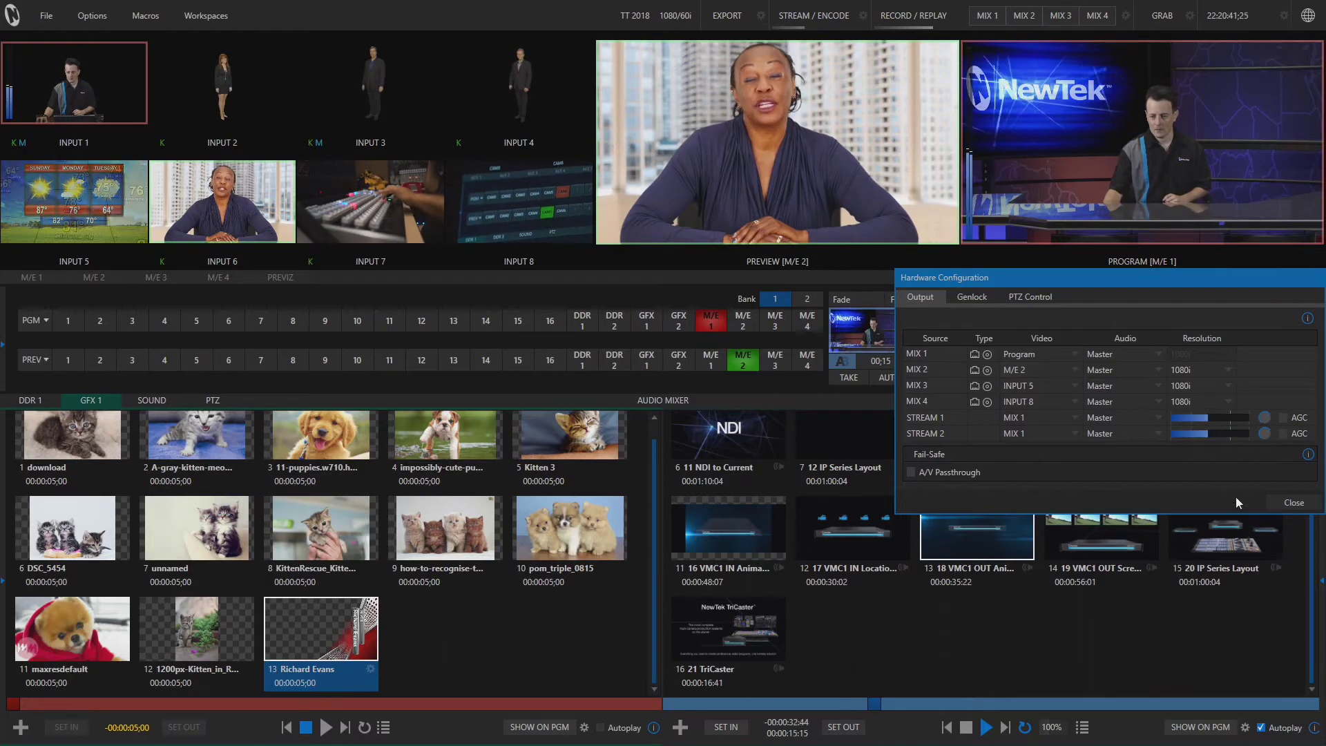
click(1294, 503)
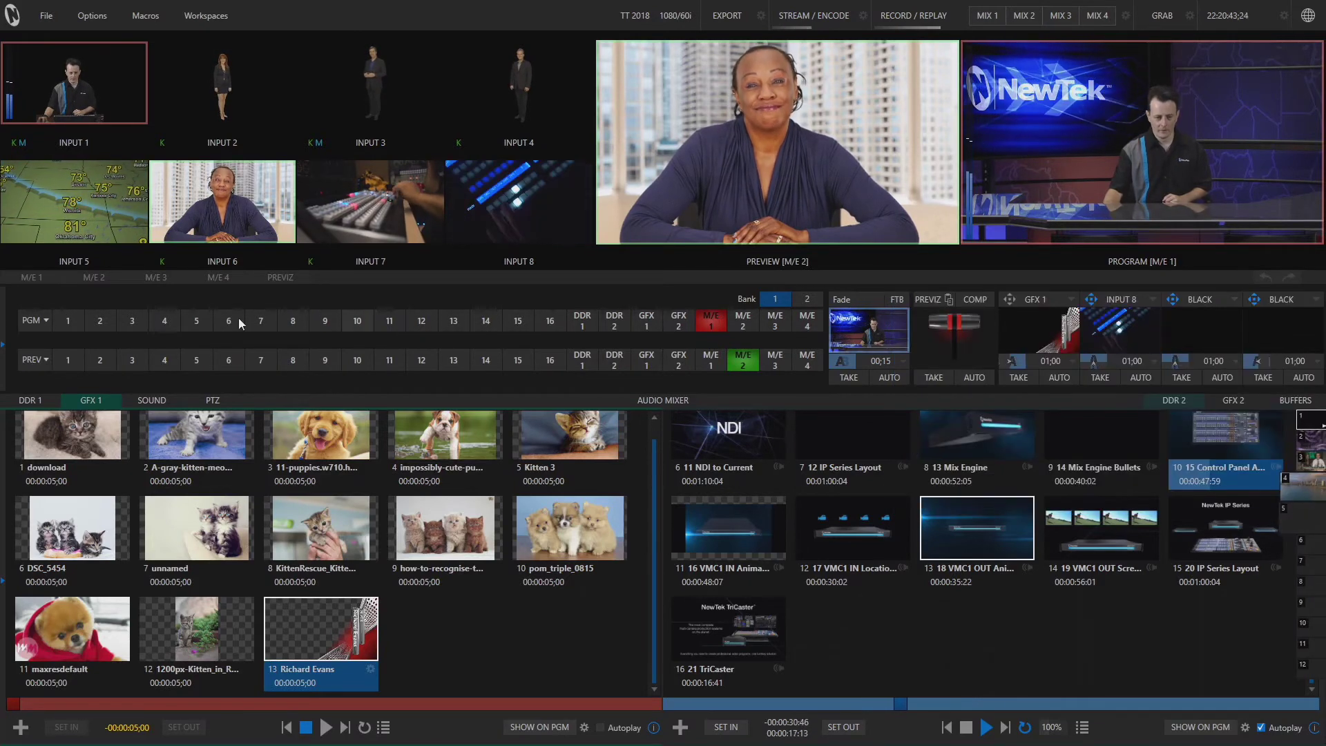
Step: Open the M/E 2 controls and try Inputs 7, 8, 6 and 5 as its A source
click(565, 280)
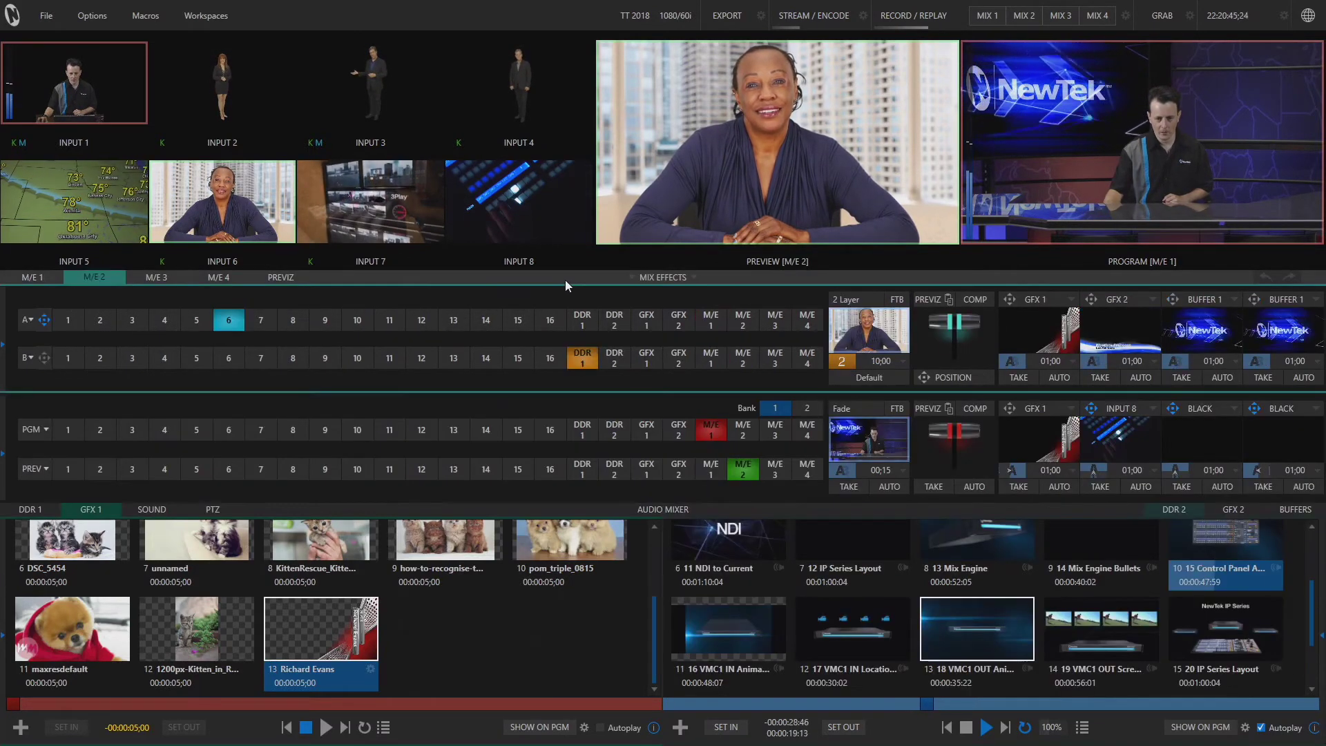
click(261, 319)
click(293, 320)
click(261, 320)
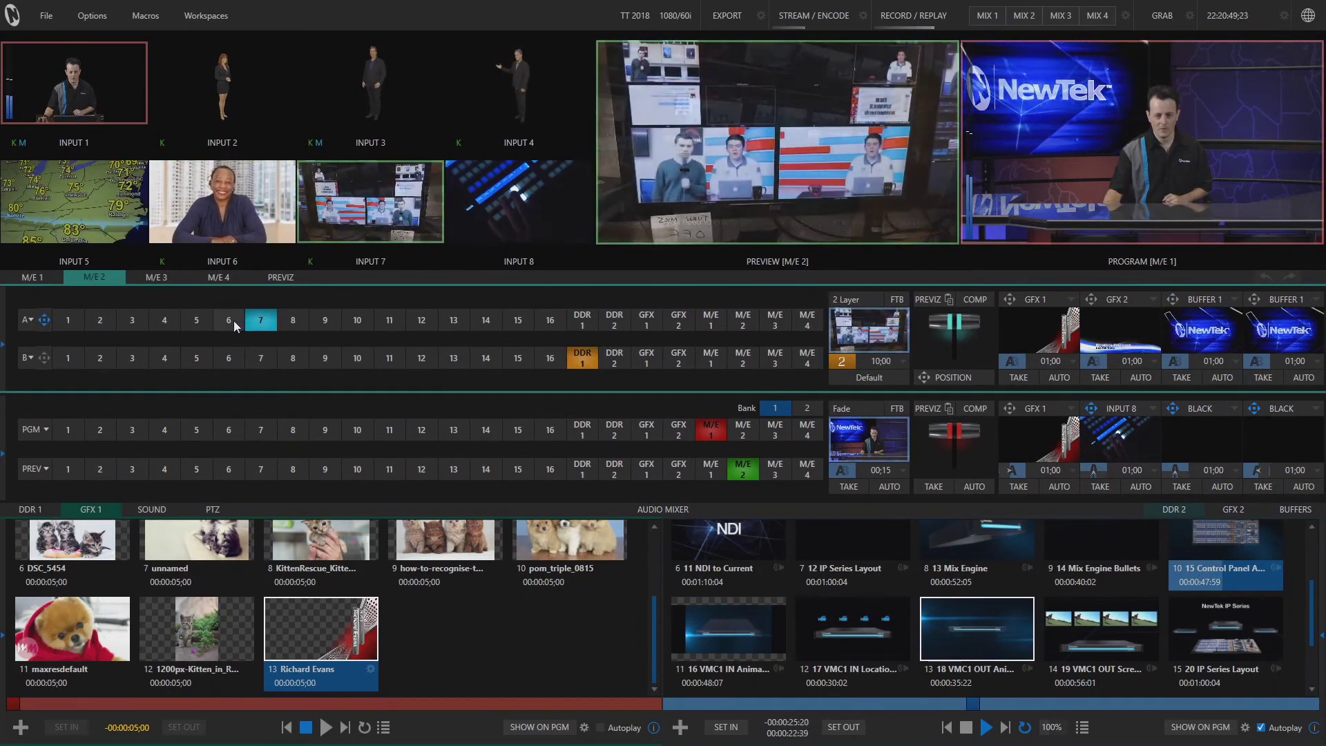
click(229, 319)
click(197, 320)
Step: Settle M/E 2's A source on Input 6 and take the GFX 1 title onto Program
click(229, 320)
click(261, 319)
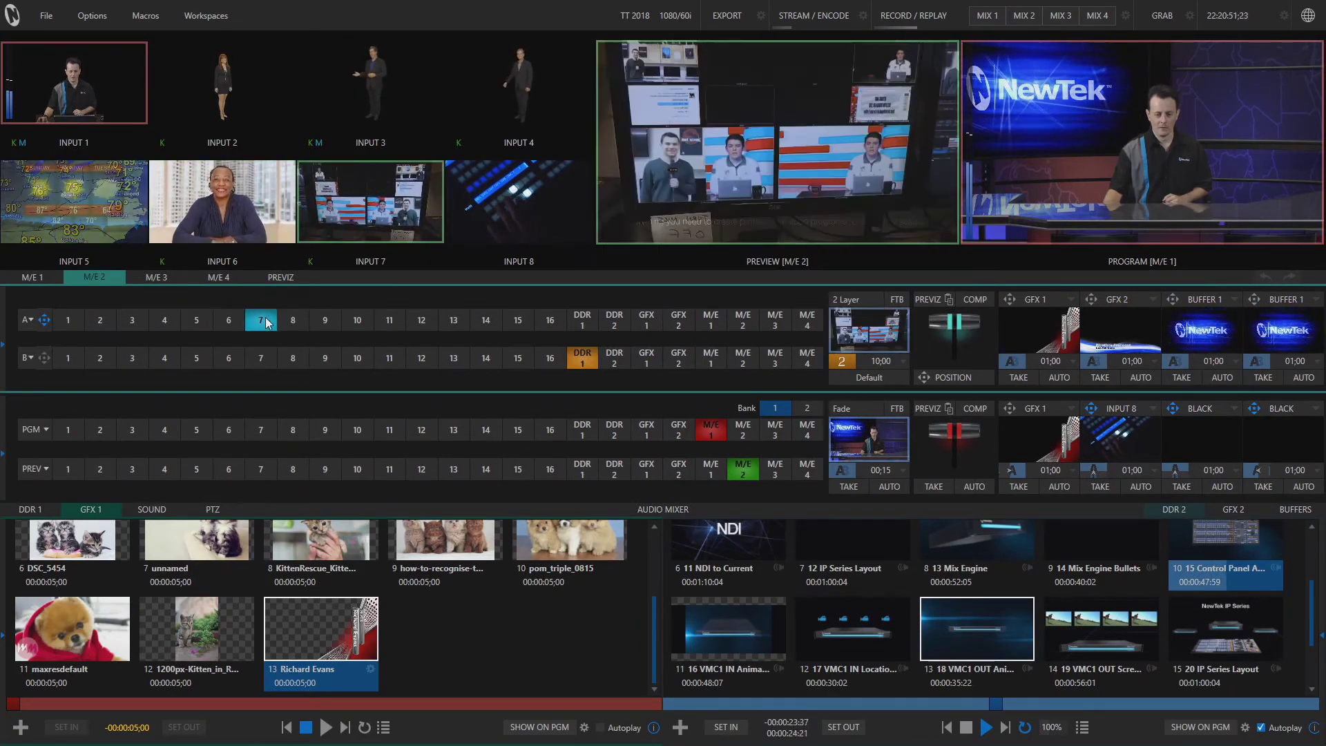
click(222, 321)
click(205, 325)
click(228, 324)
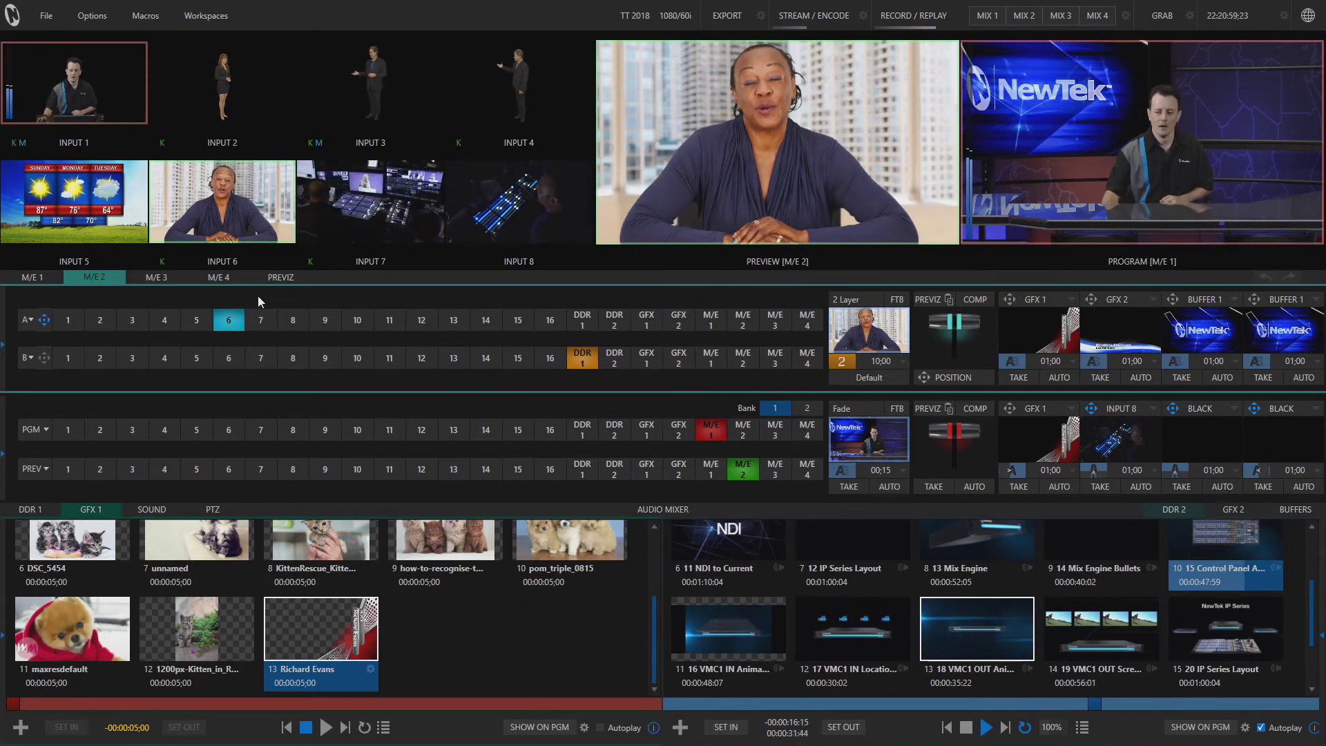
click(1023, 487)
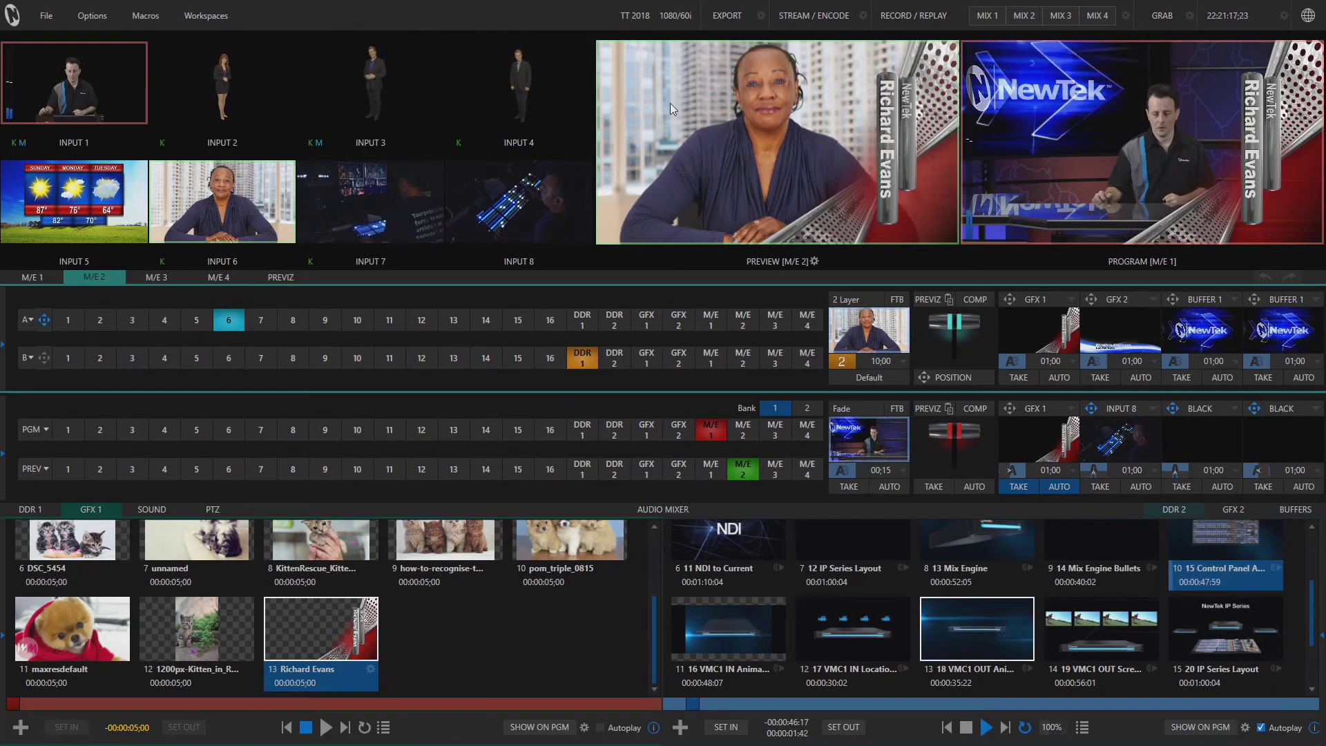
Step: Bring up the source options for the Preview monitor
right_click(747, 109)
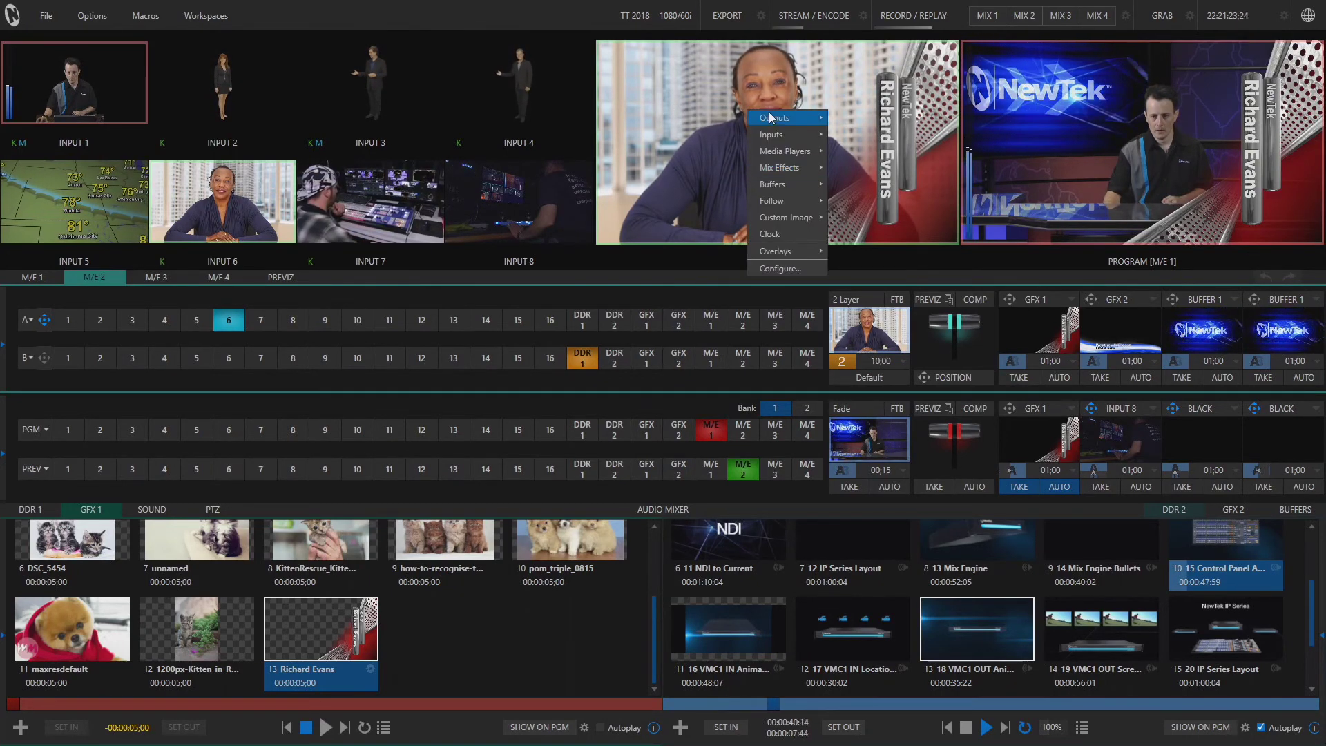
Step: Set the Preview monitor to Outputs MIX 2 and toggle the GFX 1 title, leaving it off Program
mouse_move(772, 119)
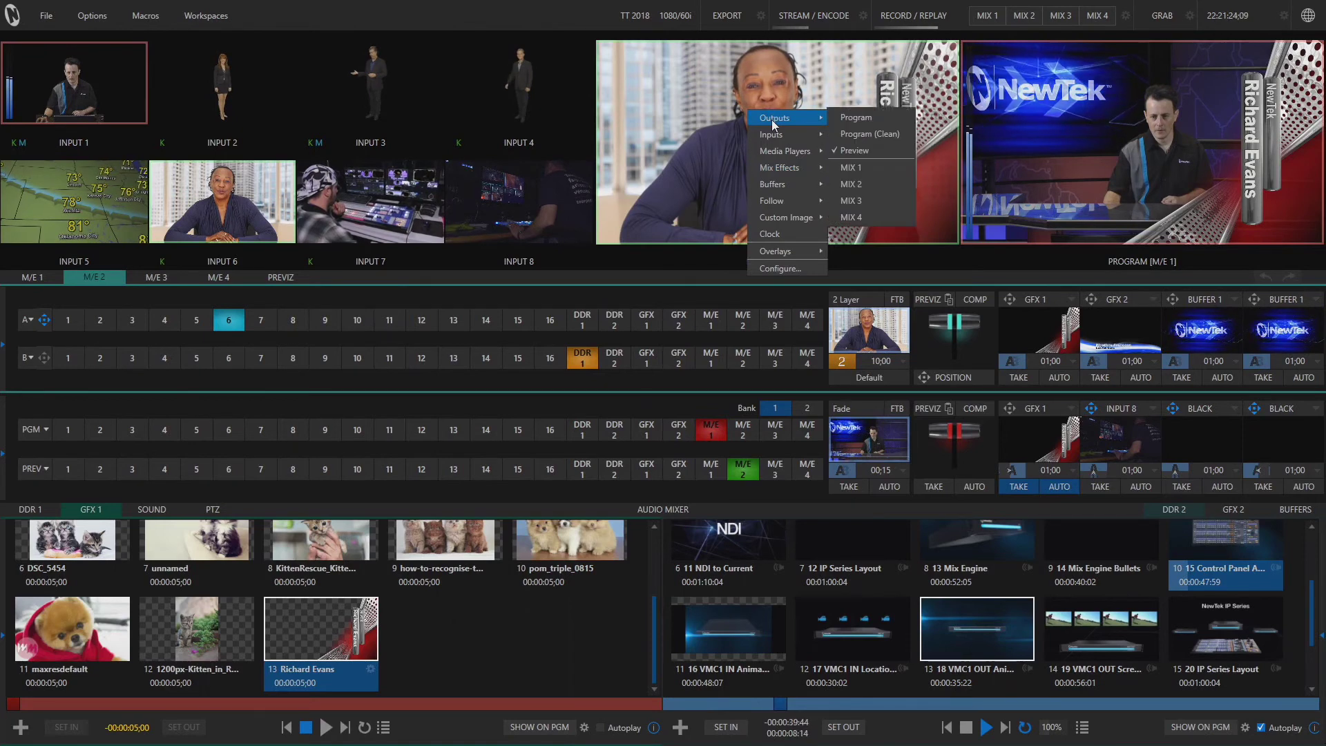
click(865, 183)
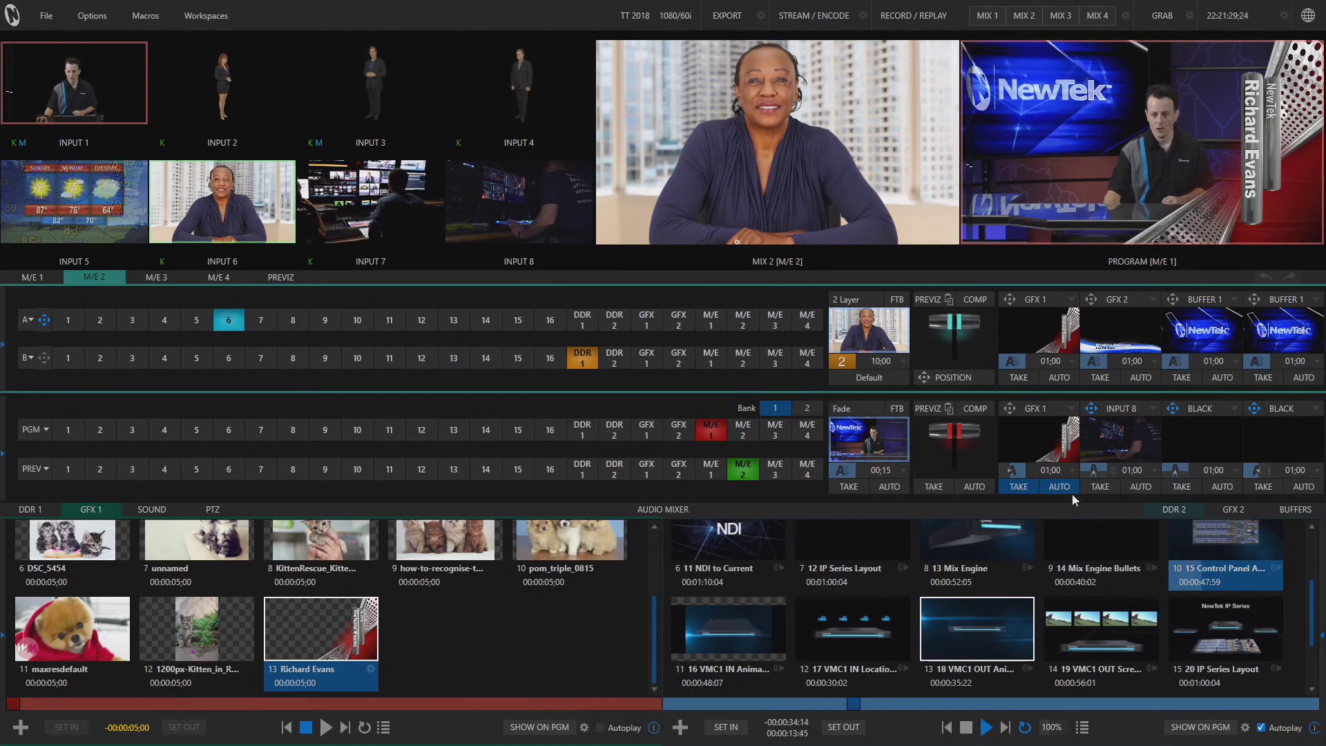
click(1011, 487)
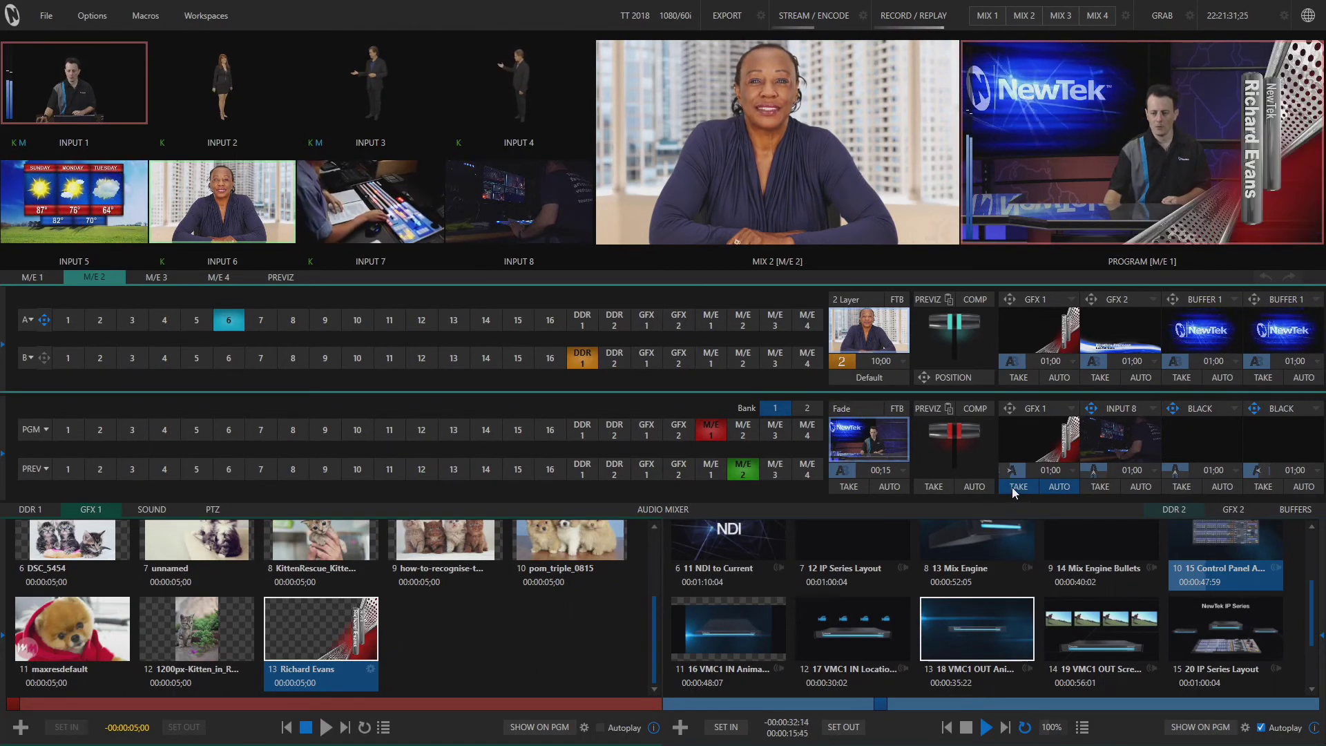
click(1012, 487)
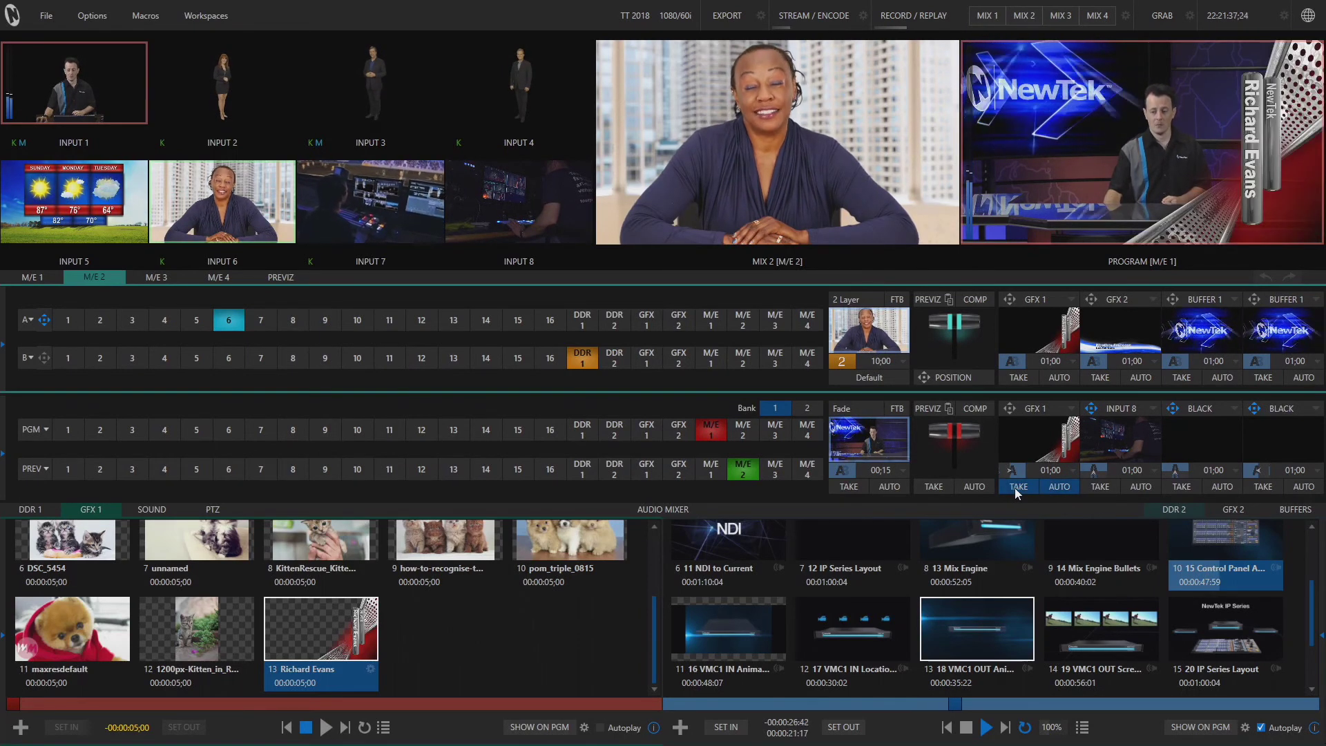
click(1013, 488)
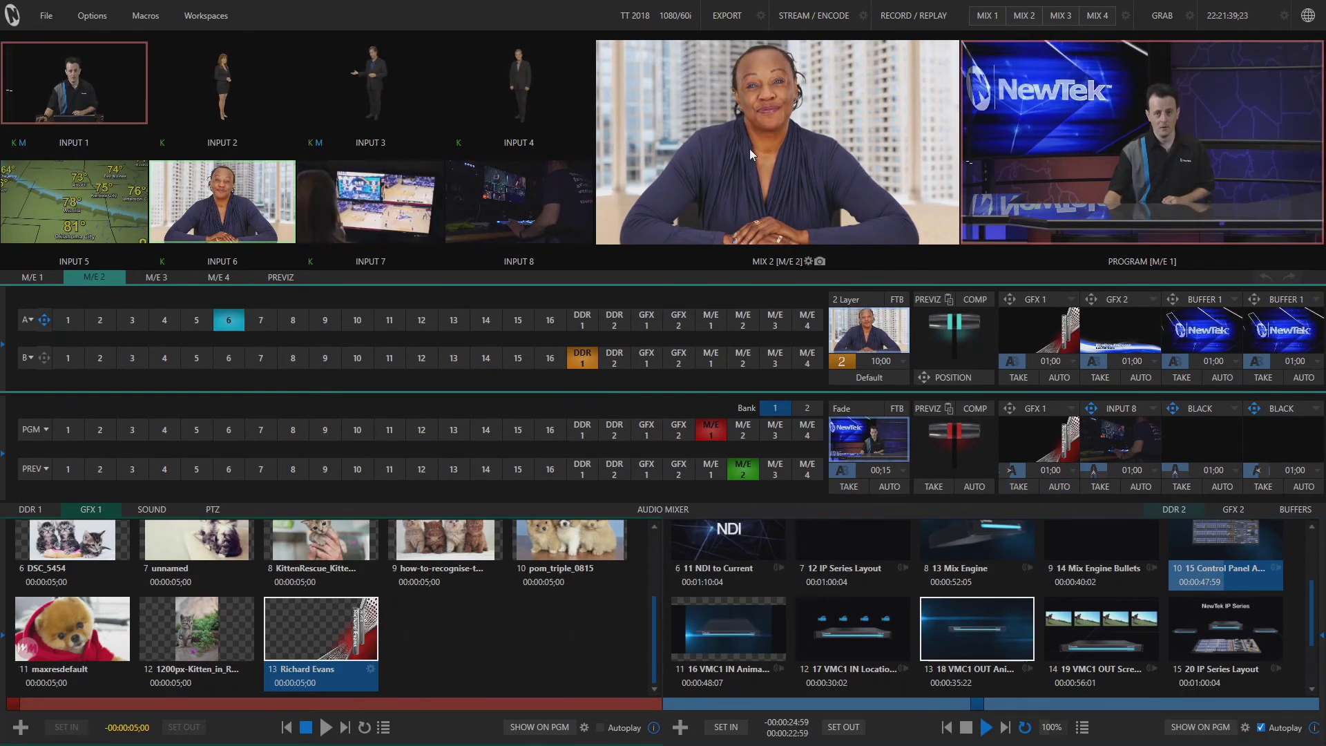